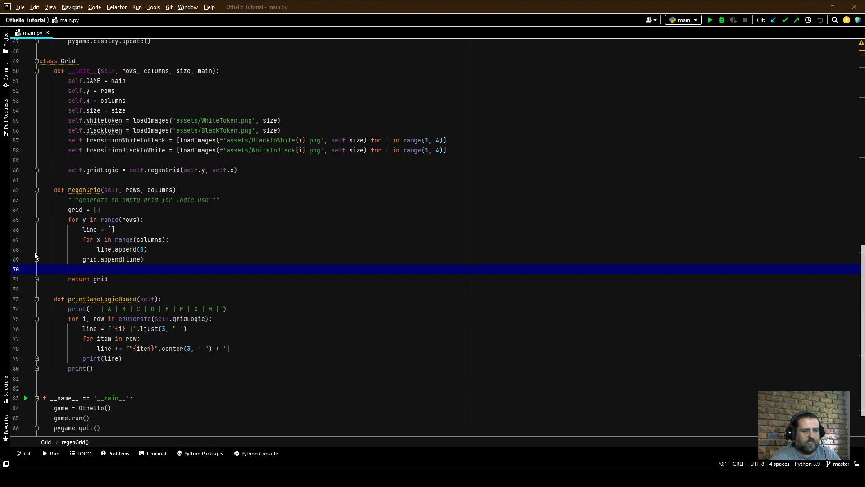
pyautogui.scroll(3, 164, 220)
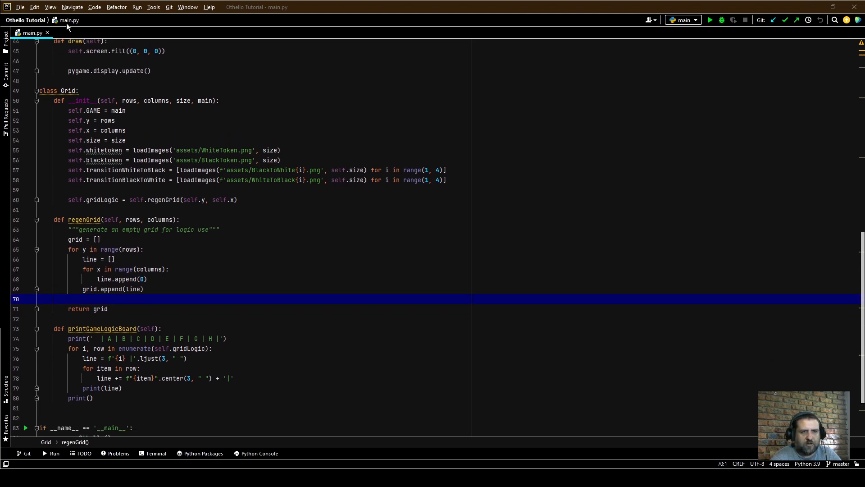
# - Bring up the View menu to reach the presentation-mode setting
pyautogui.click(51, 6)
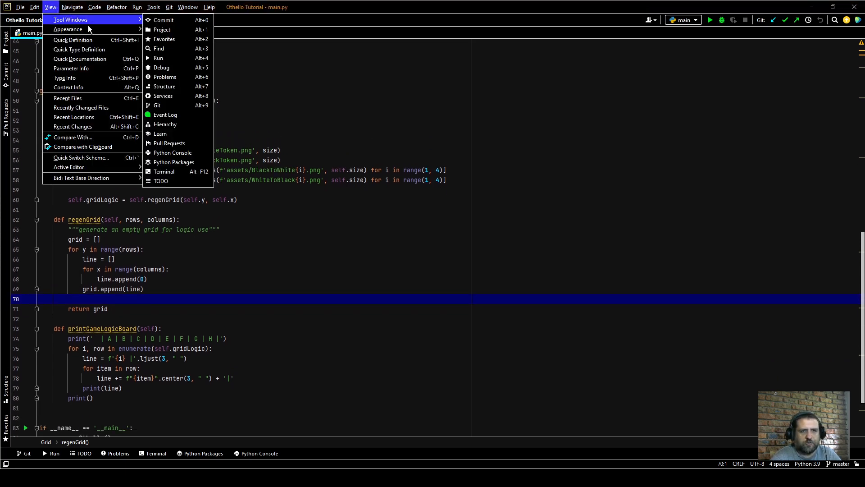
# - Enter Presentation Mode and add self.bg = self.loadBackGroundImages() to Grid.__init__
pyautogui.click(173, 29)
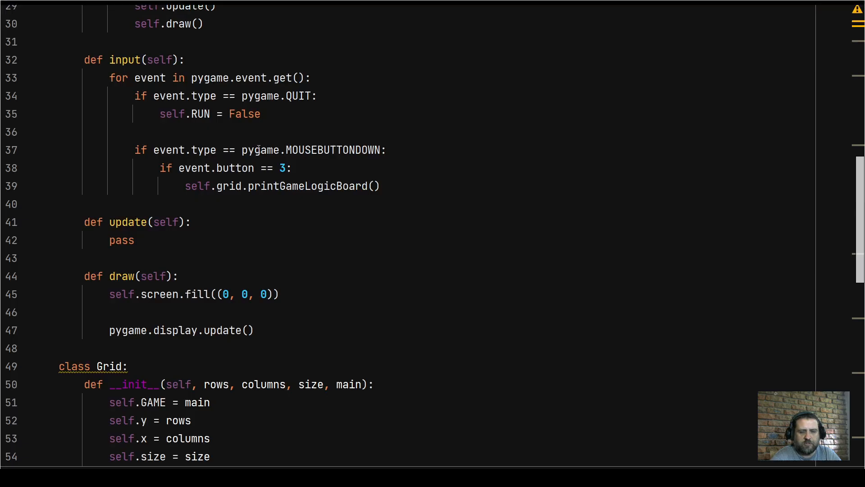
pyautogui.scroll(-5, 261, 214)
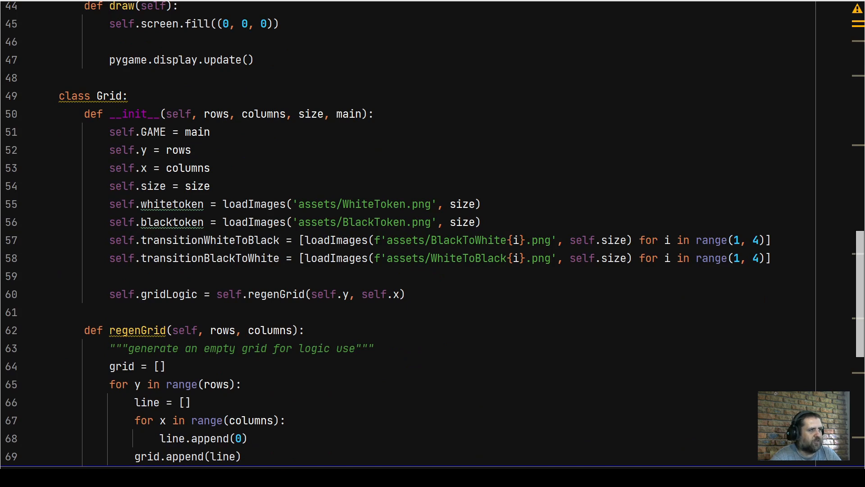
pyautogui.click(272, 272)
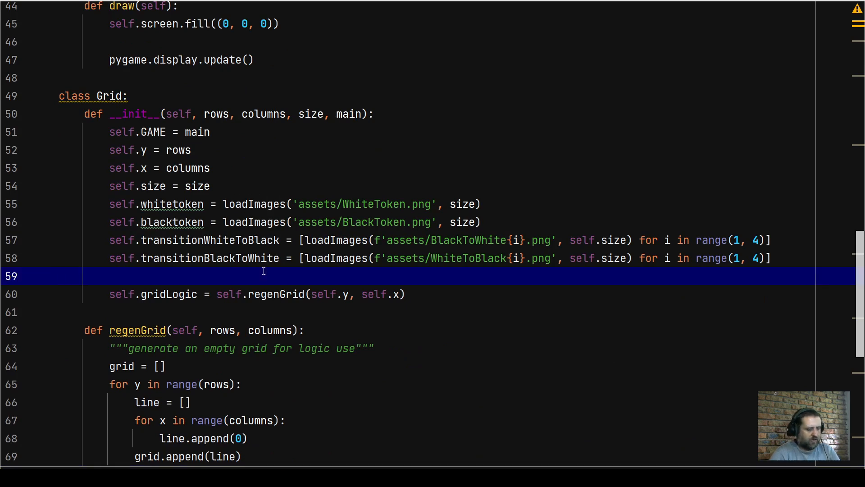
pyautogui.press('Tab')
pyautogui.write('self.')
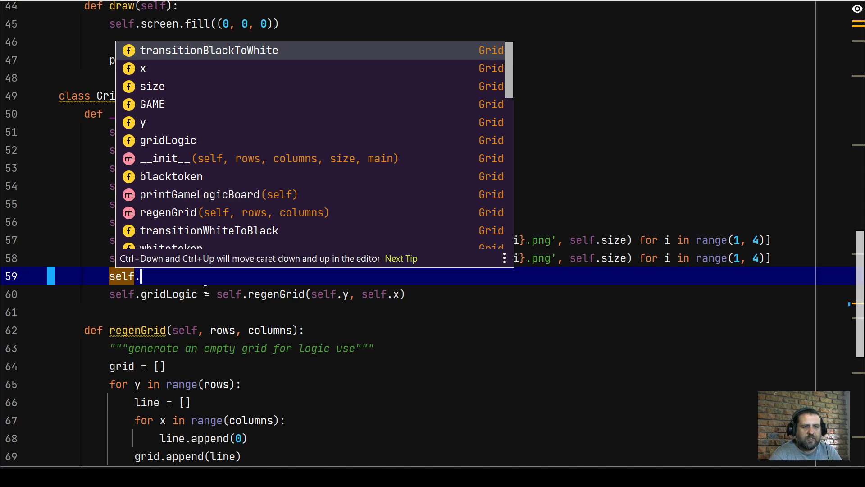
pyautogui.press('Escape')
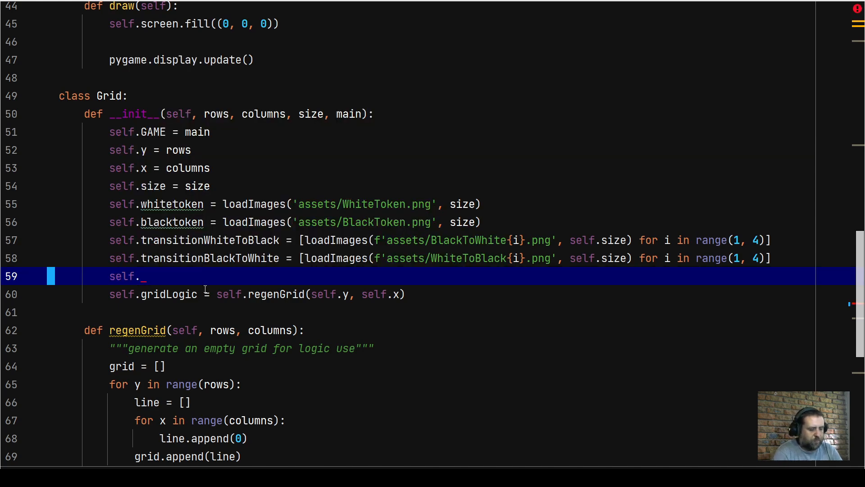
pyautogui.write('bg')
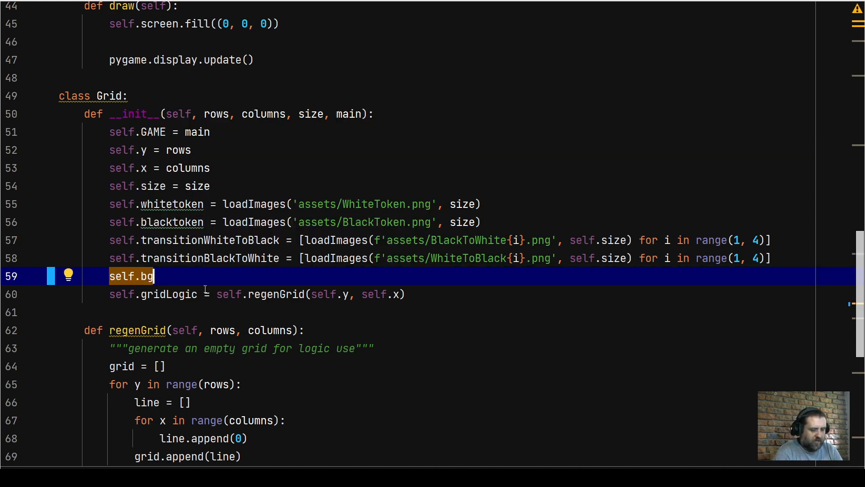
pyautogui.write(' = ')
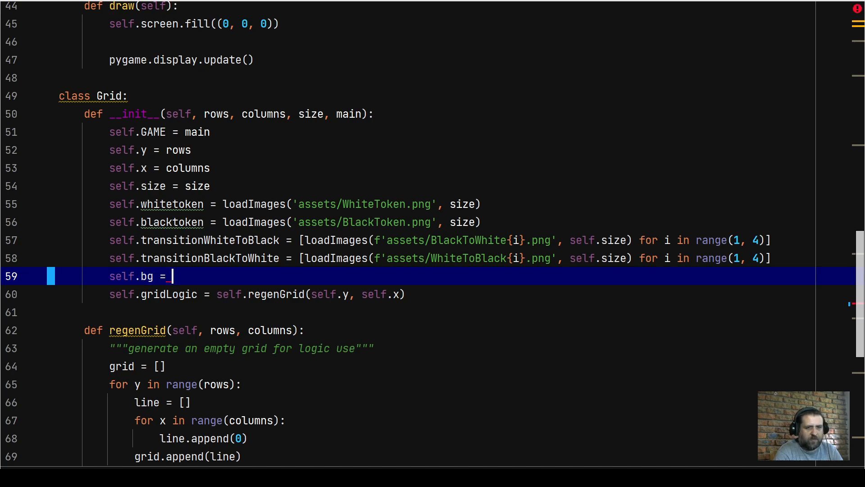
pyautogui.write('self.loadB')
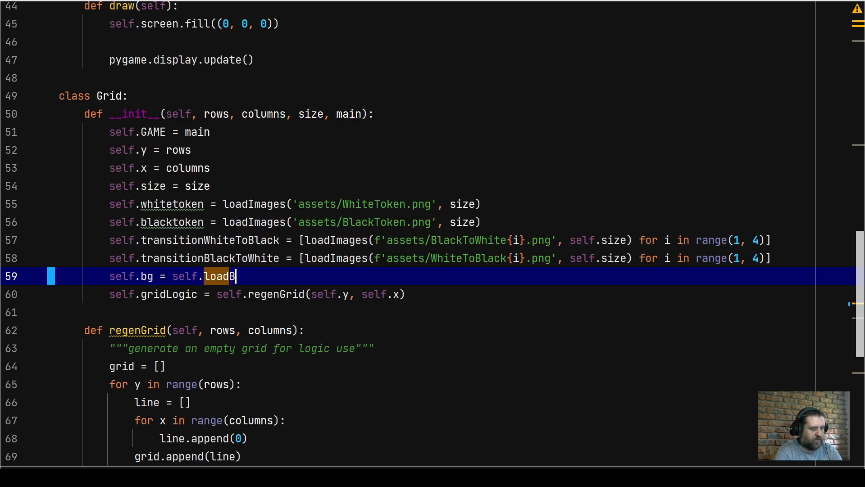
pyautogui.write('ackGround')
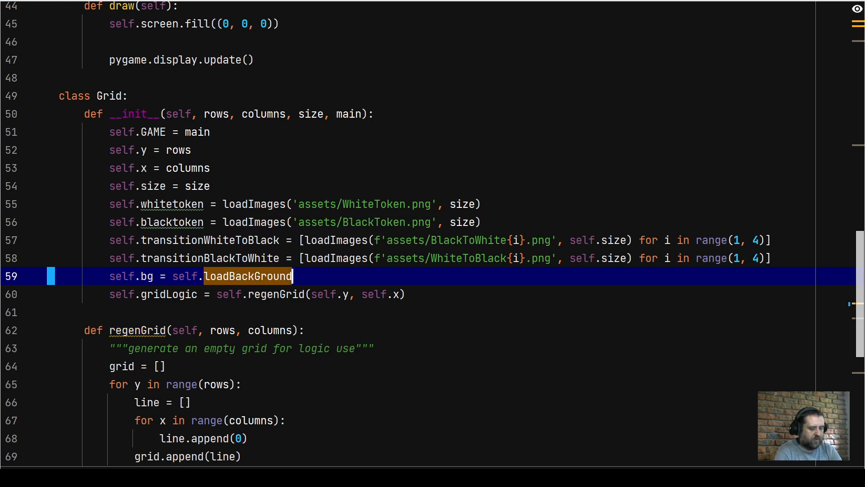
pyautogui.write('Images()')
pyautogui.scroll(-3, 433, 271)
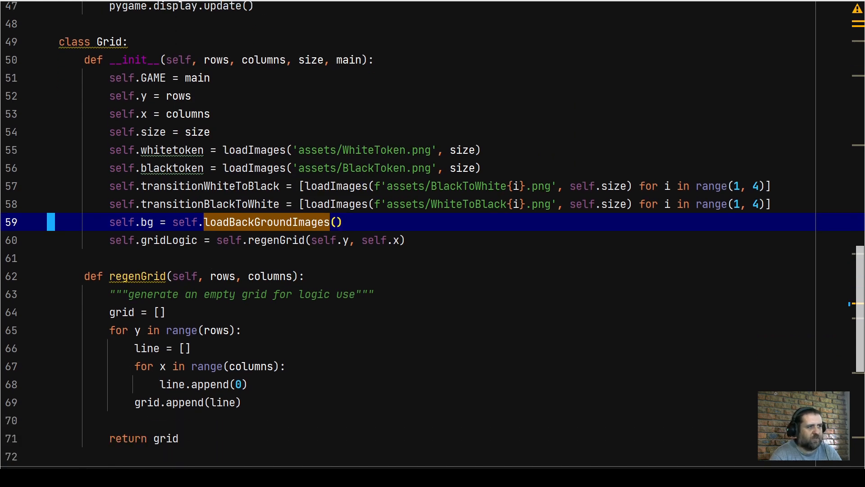
pyautogui.press('Return')
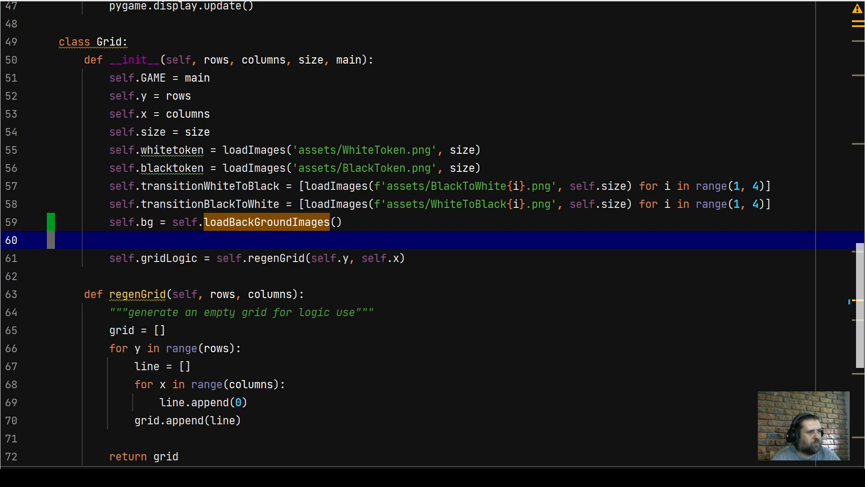
# - Define def loadBackGroundImages(self): below the constructor
pyautogui.click(175, 278)
pyautogui.press('Return')
pyautogui.press('Return')
pyautogui.press('Up')
pyautogui.write('def')
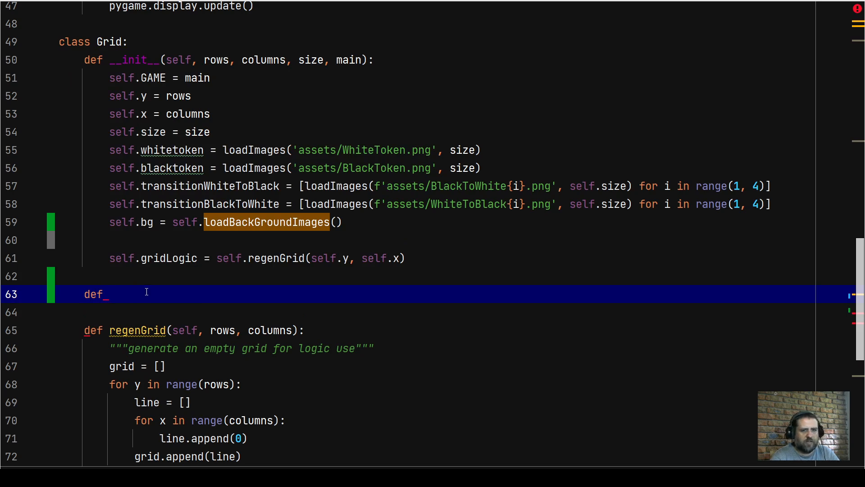
pyautogui.write('load')
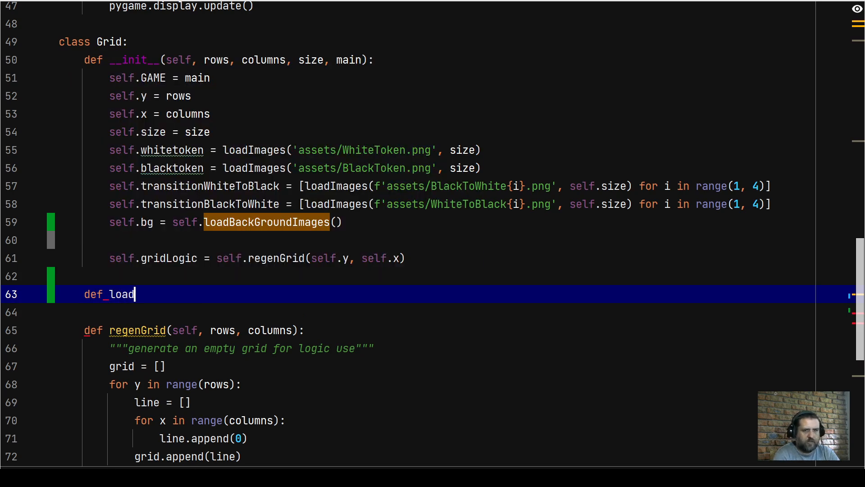
pyautogui.write('BackGroundImages')
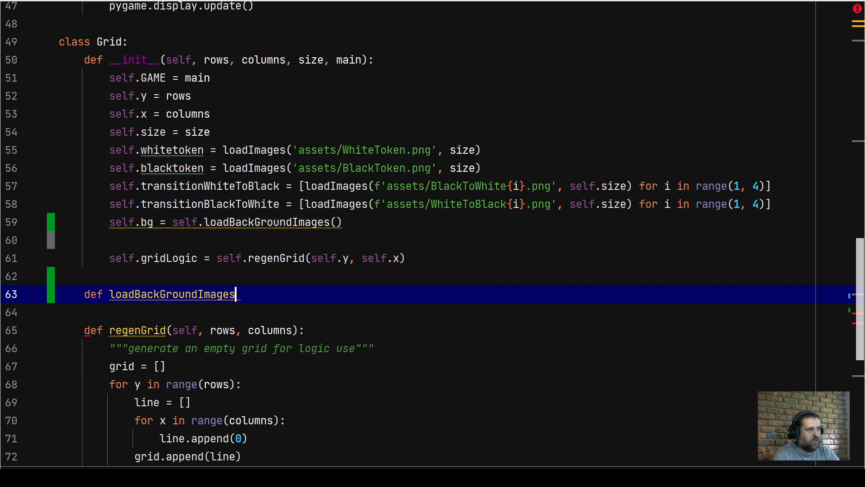
pyautogui.write('(self')
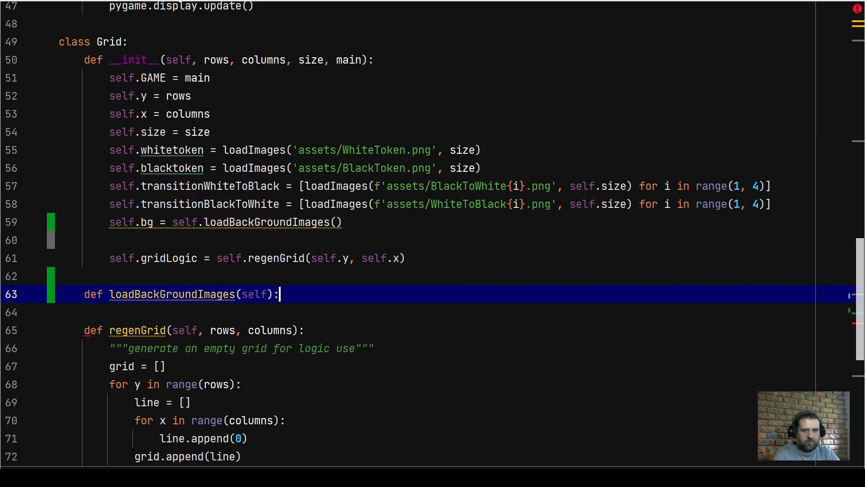
pyautogui.write('):')
pyautogui.press('Return')
pyautogui.write('alpha = ')
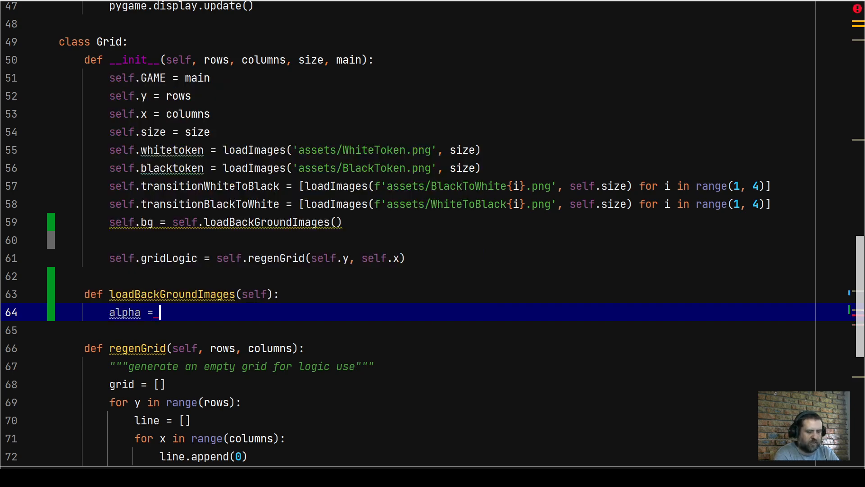
pyautogui.write("'")
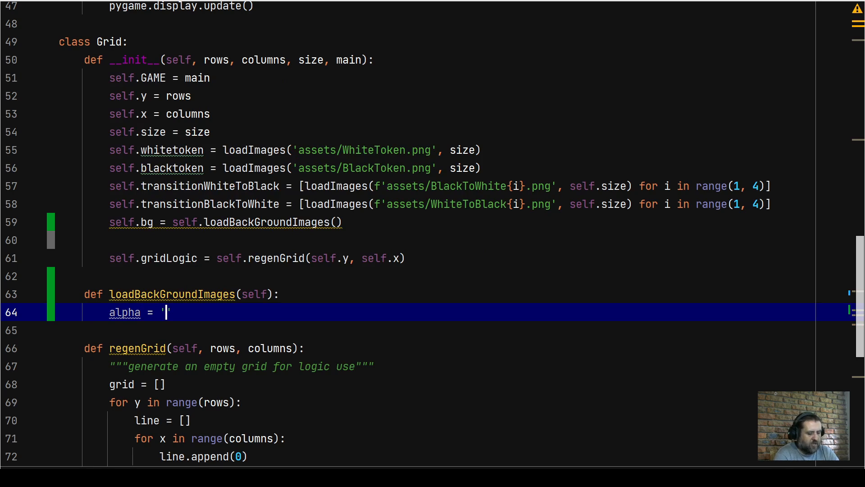
pyautogui.write("ABCDEFGHI'")
# - Set alpha = 'ABCDEFGHI' and load assets/wood.png as a convert_alpha sprite sheet
pyautogui.press('Return')
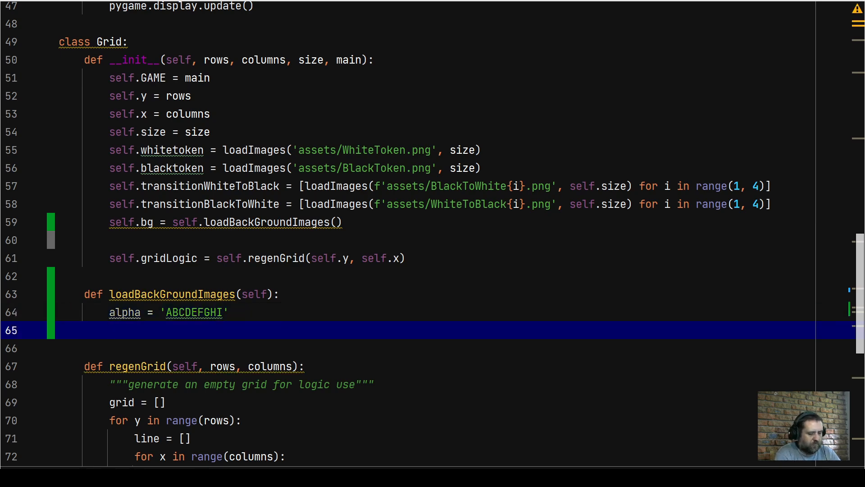
pyautogui.write('spritesheet')
pyautogui.press('BackSpace')
pyautogui.press('BackSpace')
pyautogui.press('BackSpace')
pyautogui.press('BackSpace')
pyautogui.press('BackSpace')
pyautogui.write('Sheet ')
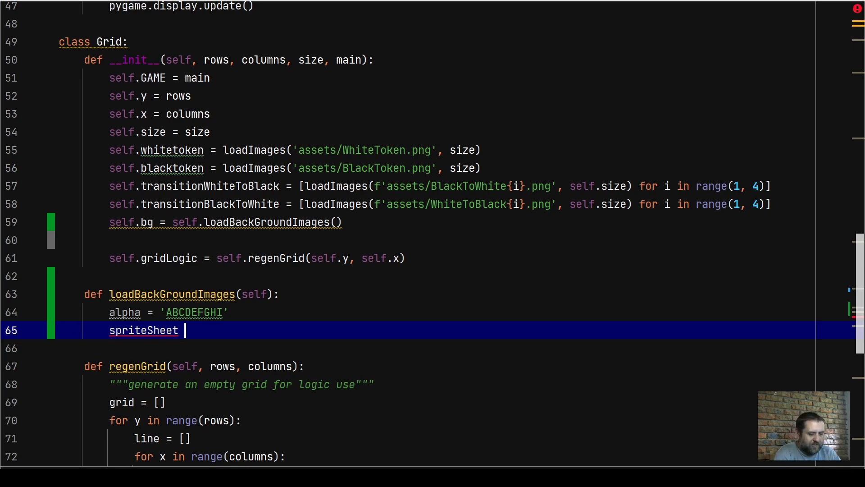
pyautogui.write("= pygame.image.load('")
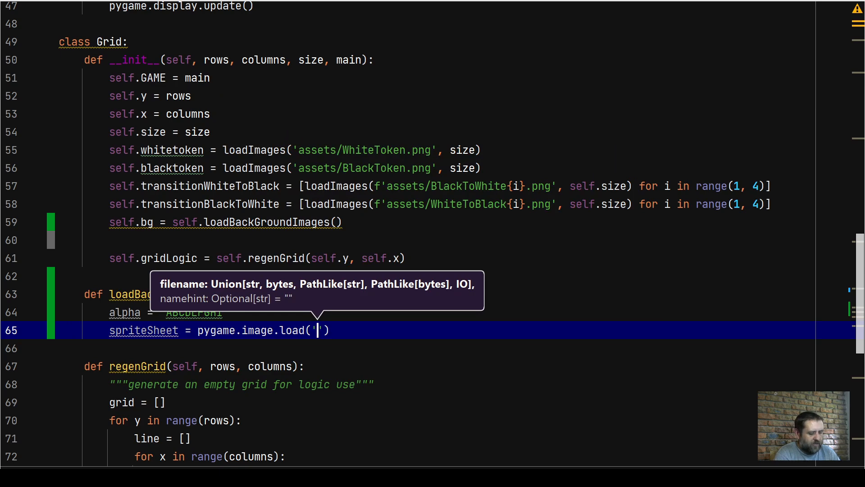
pyautogui.write('assets/')
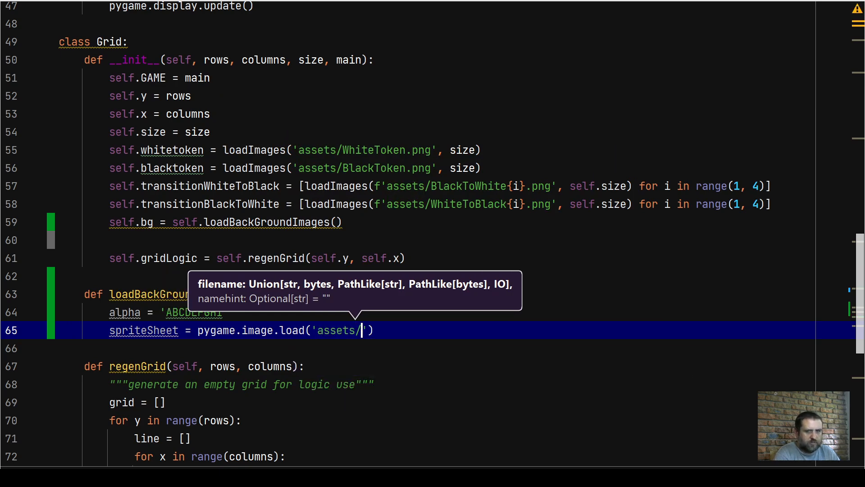
pyautogui.write('wood.png')
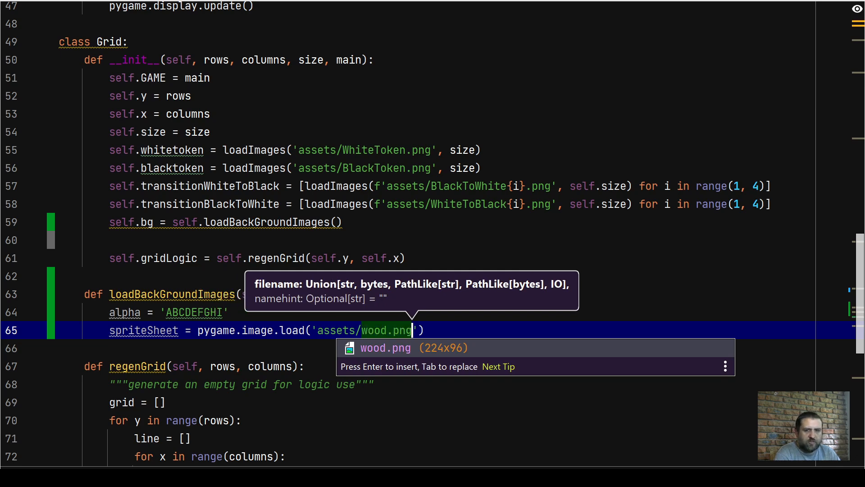
pyautogui.press('Right')
pyautogui.press('Right')
pyautogui.write(').convert')
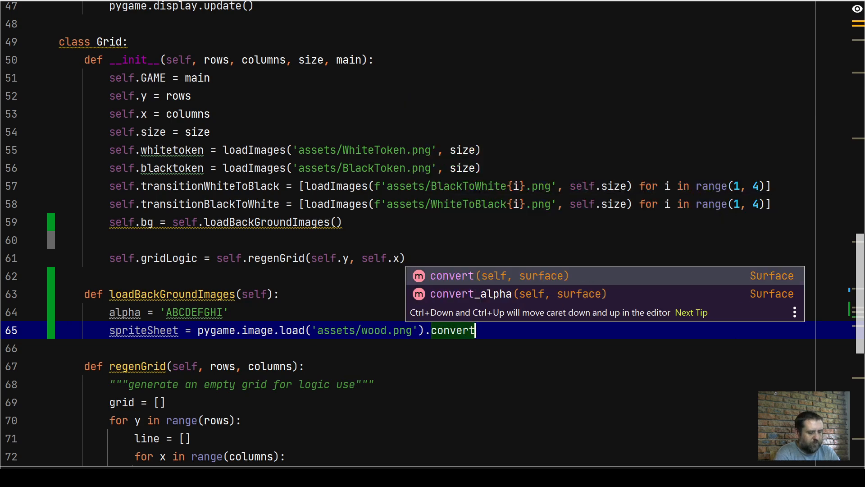
pyautogui.write('_alpha()')
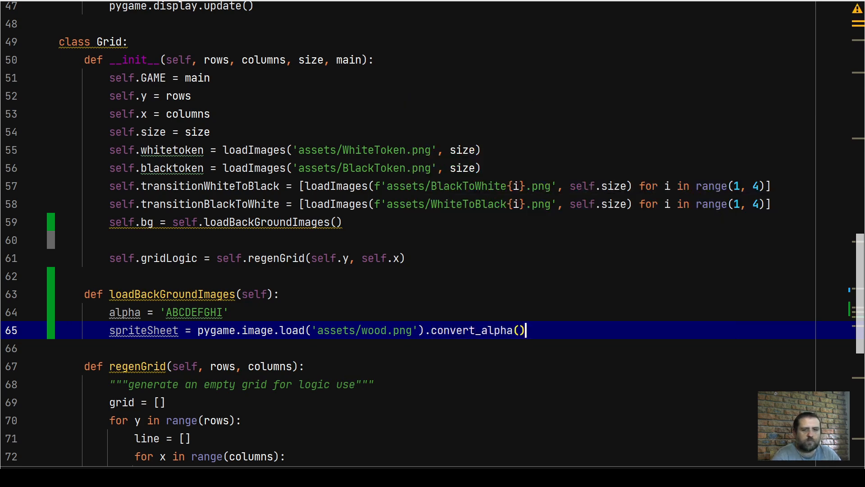
pyautogui.press('Return')
pyautogui.write('imageDict = []')
# - Create an empty imageDict dictionary and an outer loop for i in range(3)
pyautogui.press('BackSpace')
pyautogui.press('BackSpace')
pyautogui.write('{}')
pyautogui.press('Return')
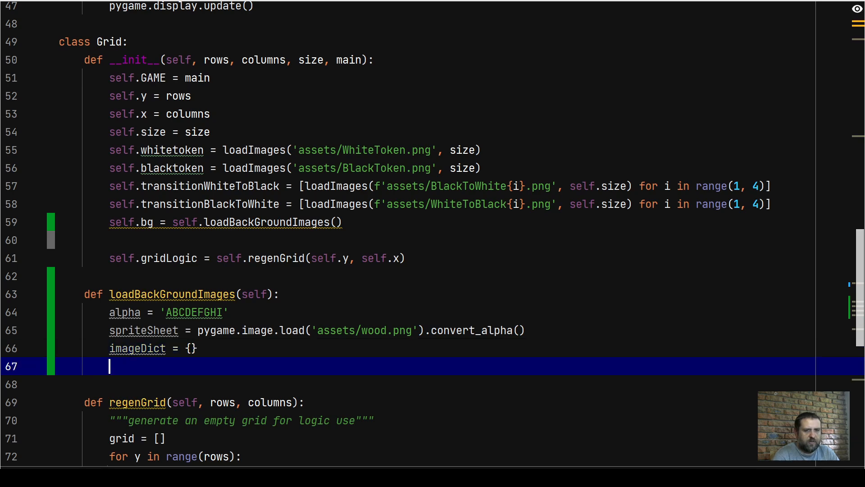
pyautogui.scroll(-3, 432, 271)
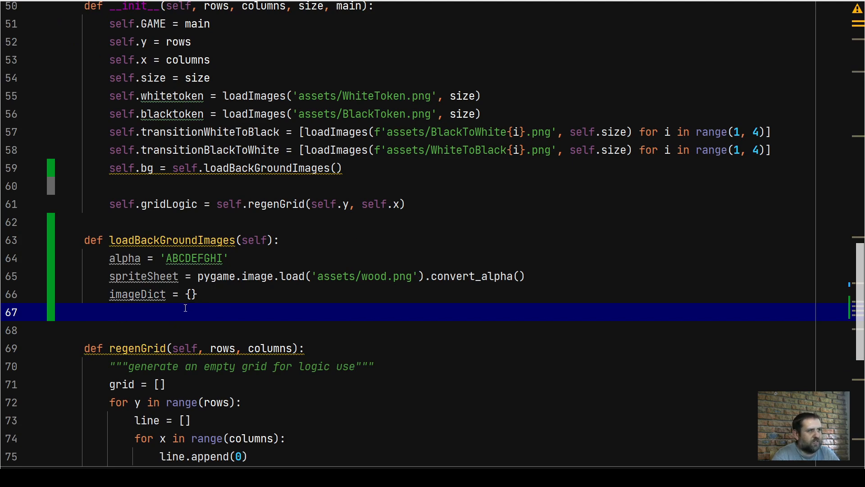
pyautogui.write('for i')
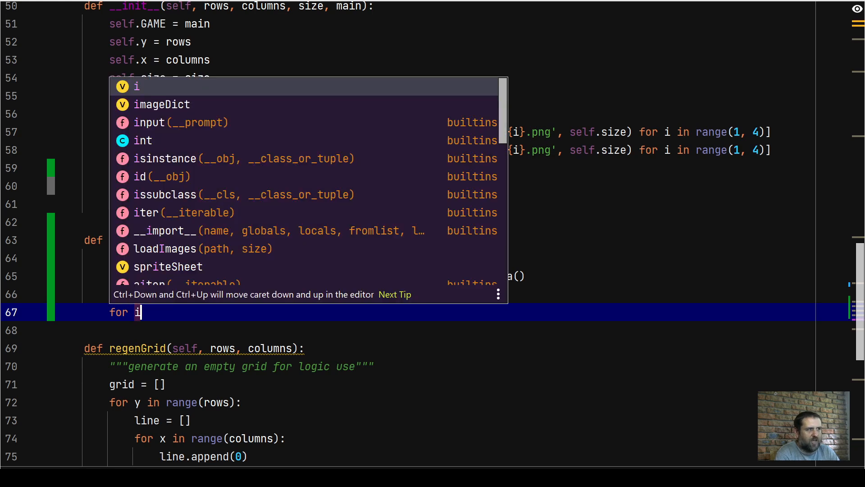
pyautogui.write(' in ra')
pyautogui.press('Tab')
pyautogui.write('(9')
pyautogui.press('BackSpace')
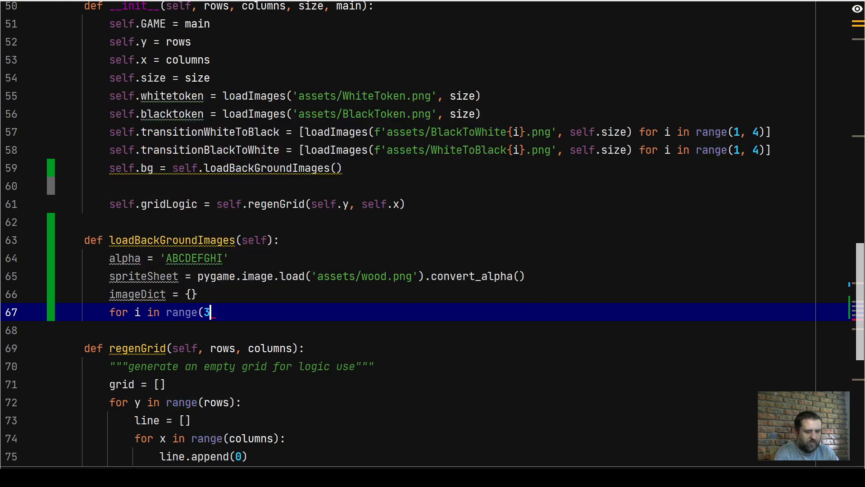
pyautogui.write('3):')
pyautogui.press('Return')
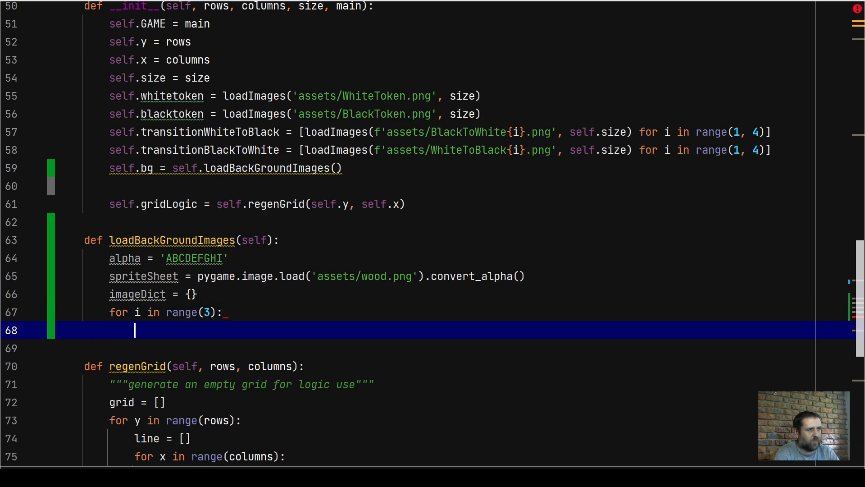
pyautogui.write('for j ')
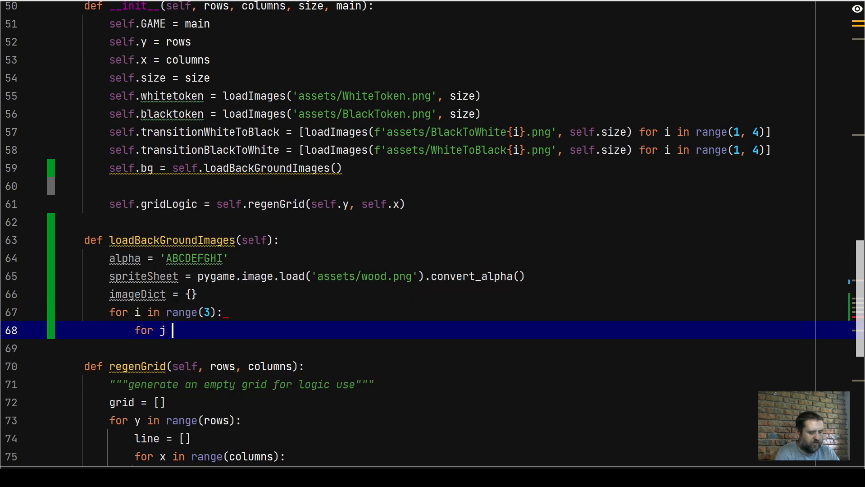
pyautogui.write('in range(7):')
# - Add the inner loop for j in range(7) and begin the imageDict[alpha[j]] key
pyautogui.press('Return')
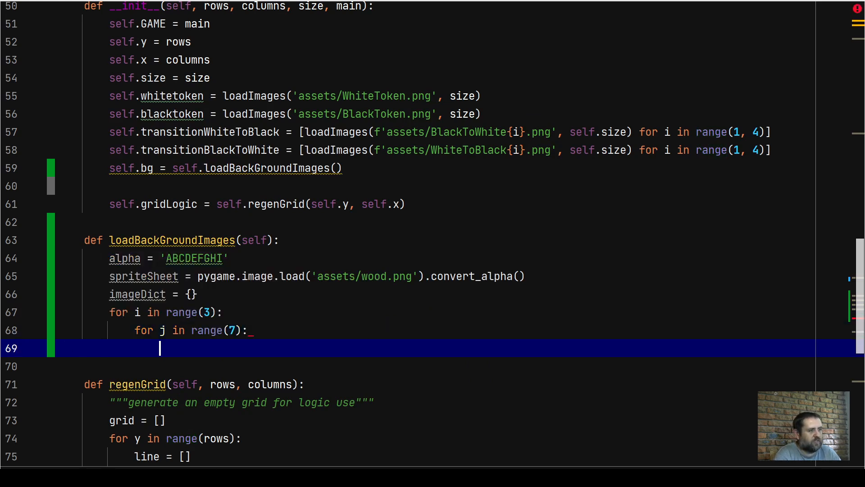
pyautogui.write('imageDict[')
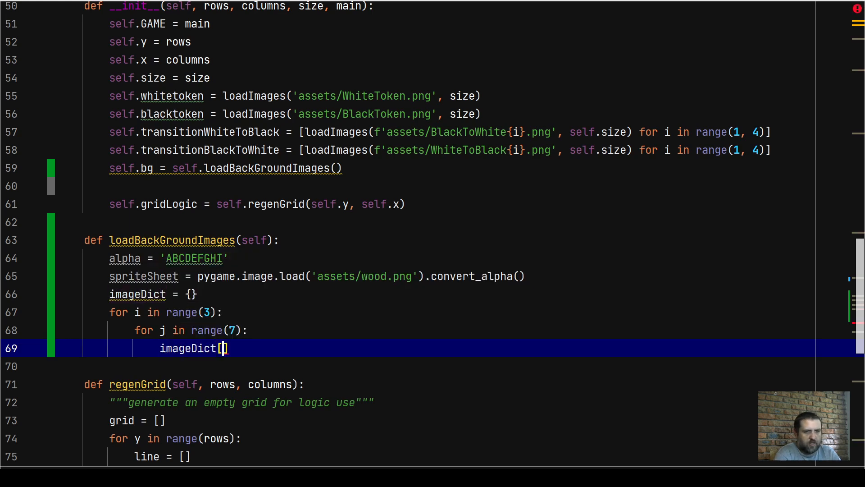
pyautogui.write('alpha')
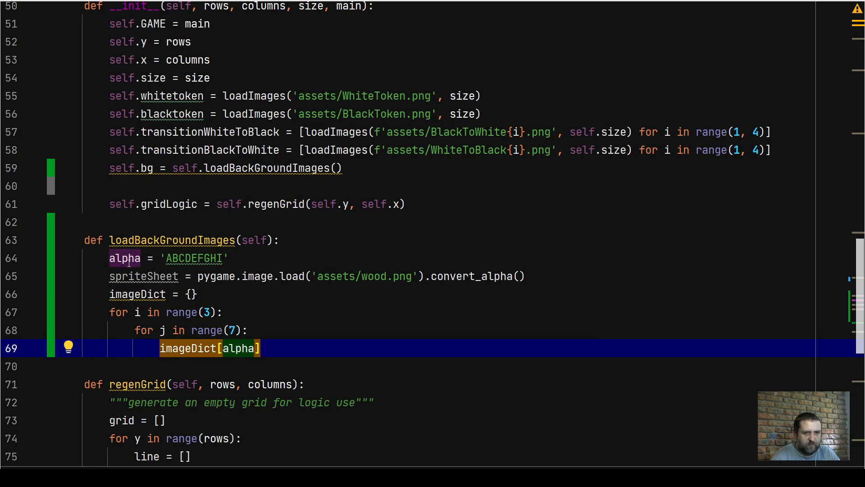
pyautogui.moveTo(125, 258)
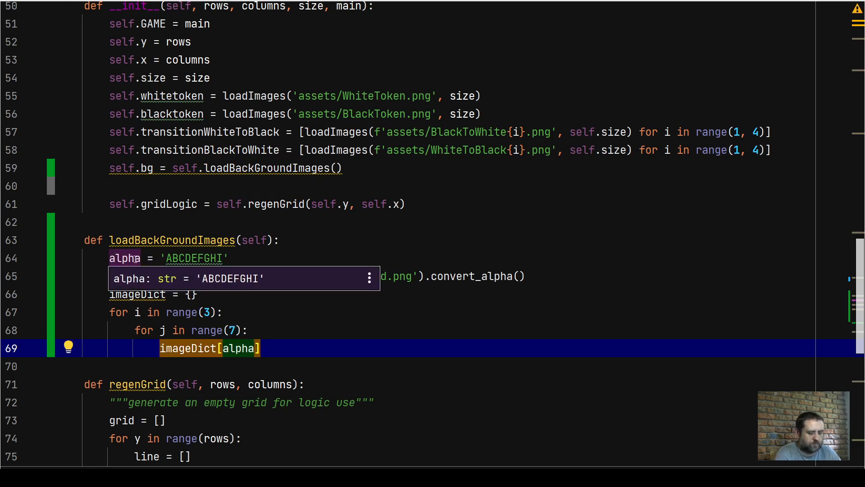
pyautogui.write('[j')
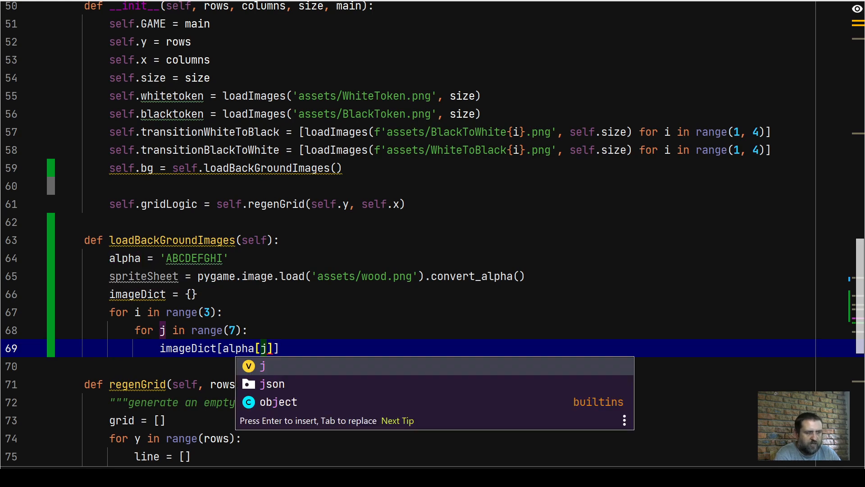
pyautogui.press('Right')
pyautogui.press('Right')
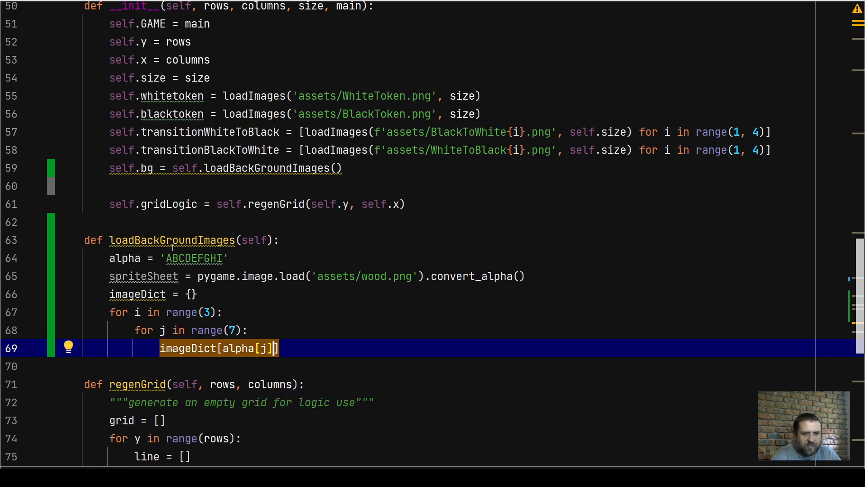
pyautogui.moveTo(170, 257); pyautogui.dragTo(219, 257)
pyautogui.click(283, 348)
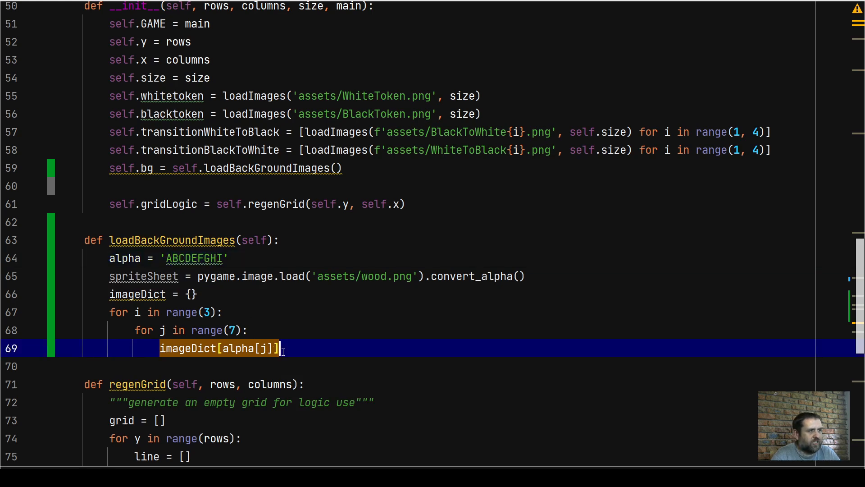
pyautogui.write('+')
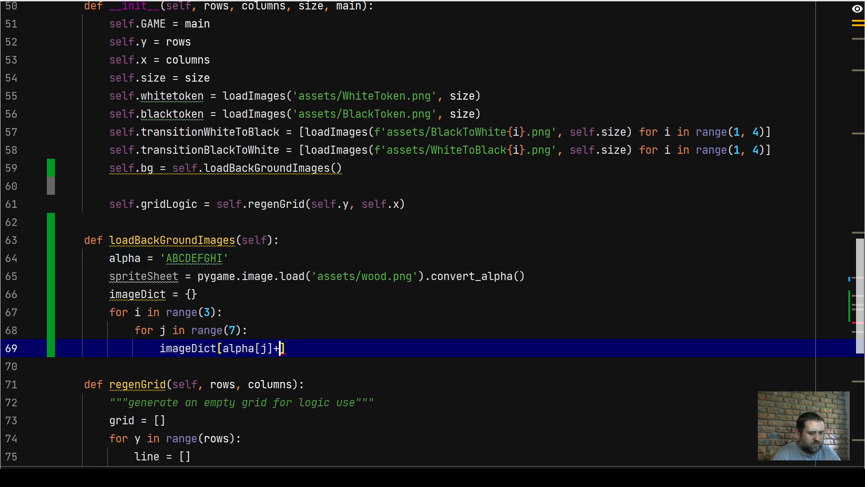
pyautogui.write('str(i')
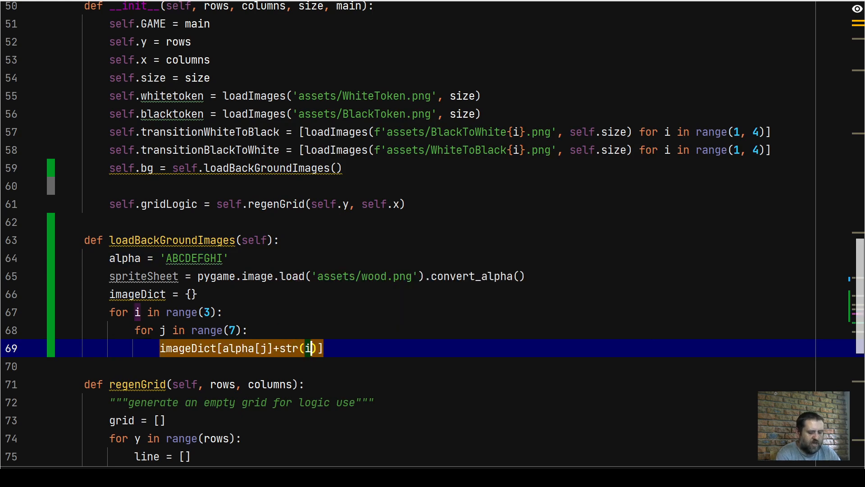
pyautogui.write(')')
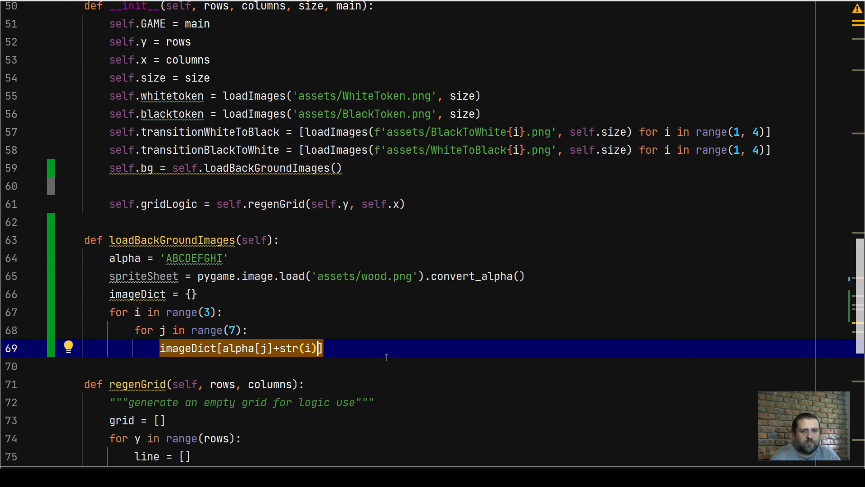
pyautogui.write(']')
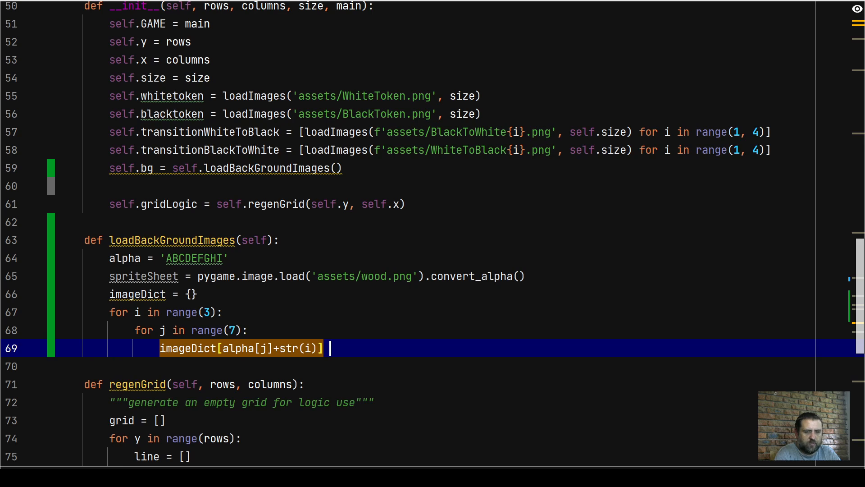
pyautogui.write(' =_')
pyautogui.write(' loadS')
# - Assign imageDict[alpha[j]+str(i)] = loadSpriteSheet(spriteSheet, j, i, (self.size), (32, 32))
pyautogui.press('BackSpace')
pyautogui.write('ri')
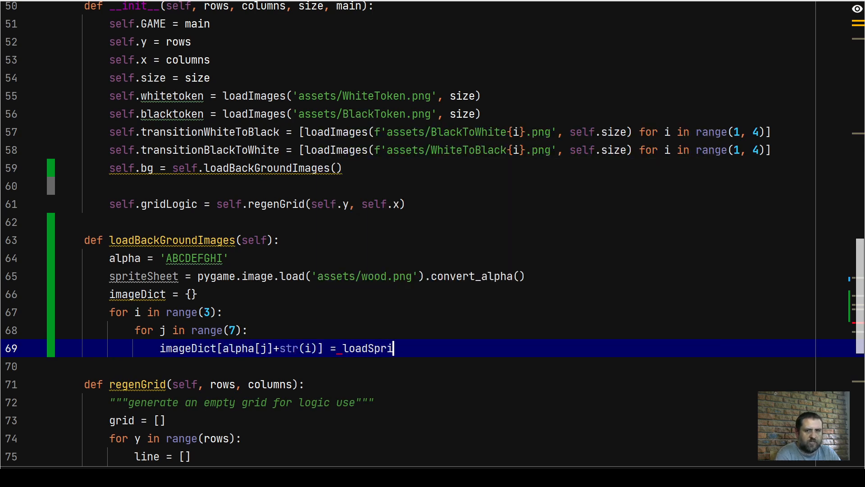
pyautogui.write('teSheet(')
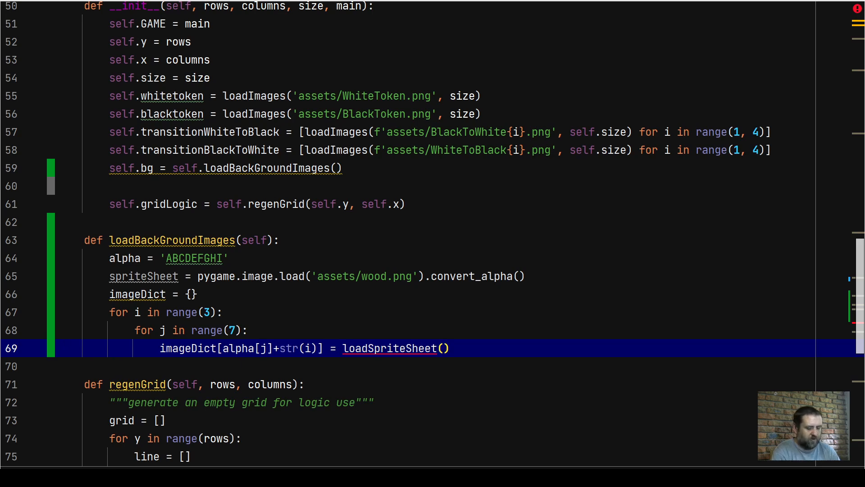
pyautogui.write('sprite')
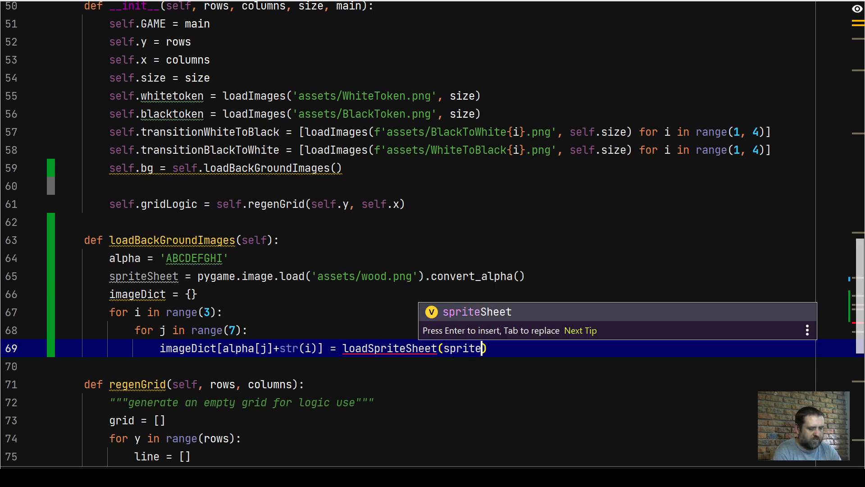
pyautogui.write('Sheet, j, i, (')
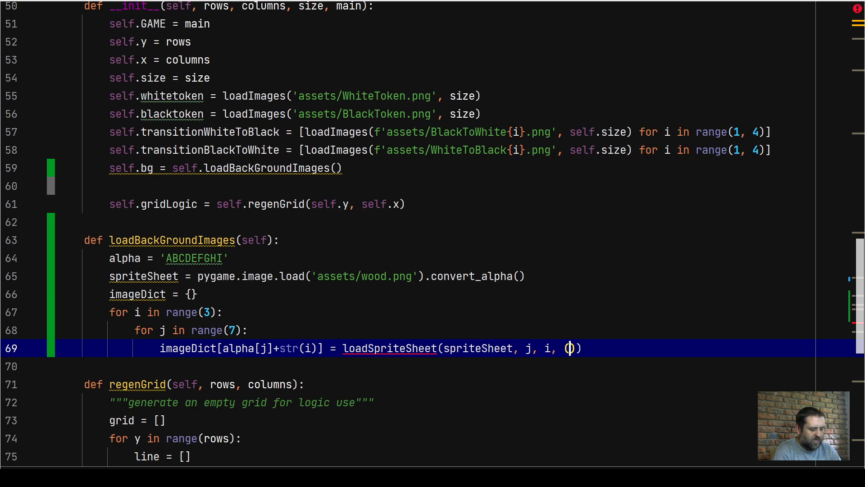
pyautogui.write('sel')
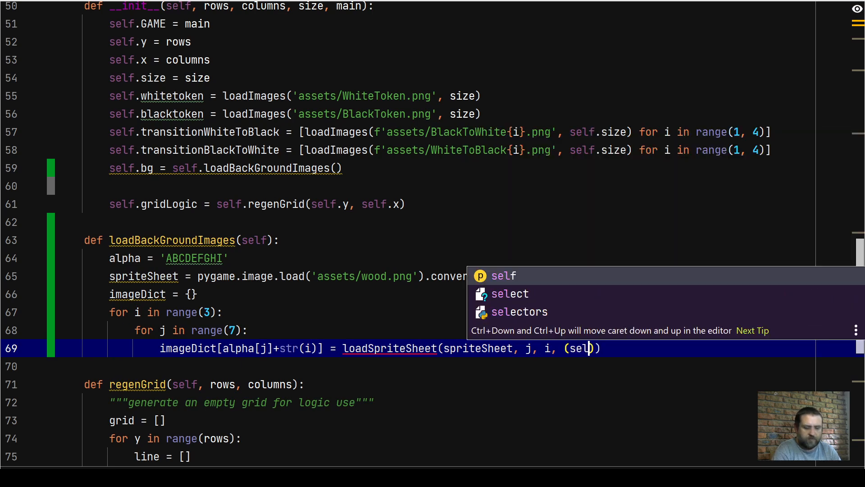
pyautogui.write('f.size')
pyautogui.press('Escape')
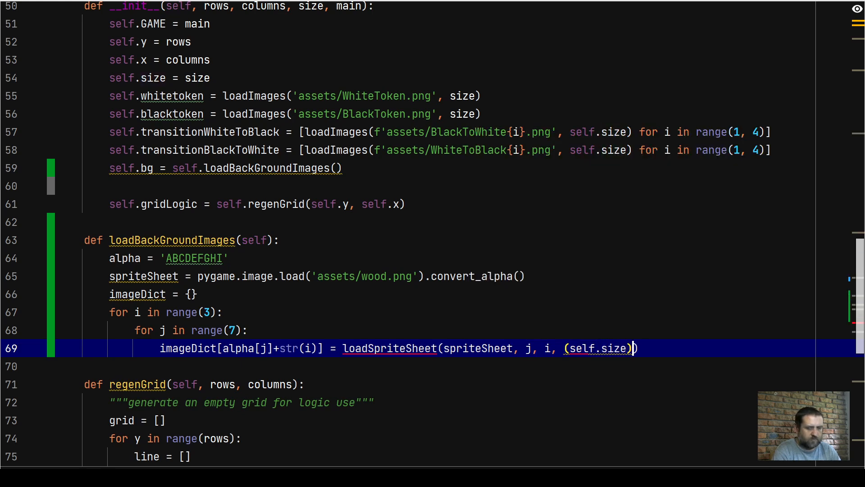
pyautogui.press('Right')
pyautogui.write(',')
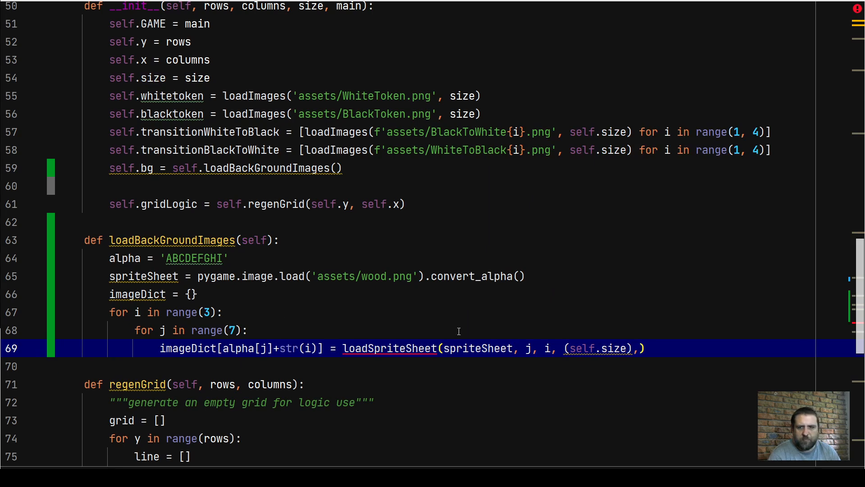
pyautogui.write('(32, 32))')
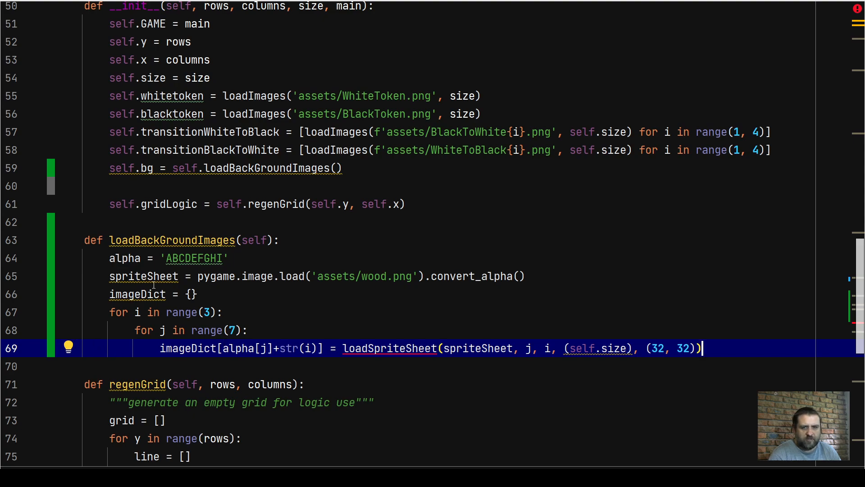
pyautogui.scroll(5, 432, 244)
pyautogui.scroll(10, 433, 243)
pyautogui.scroll(8, 433, 243)
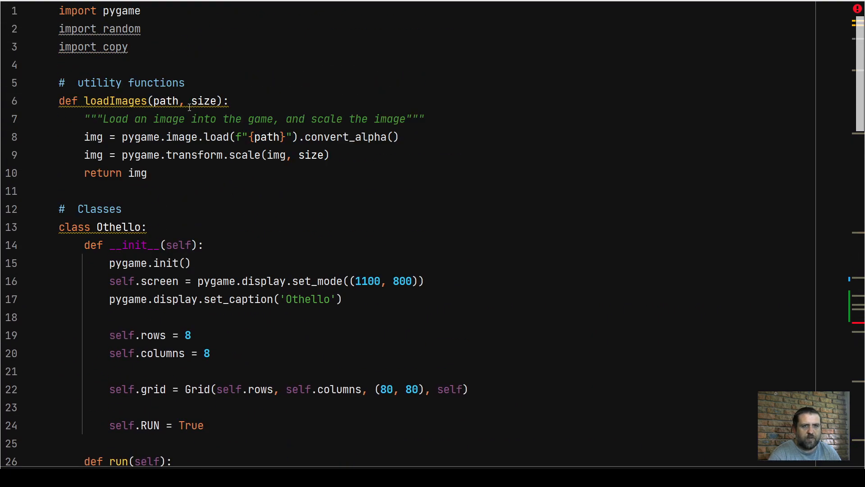
# - Define def loadSpriteSheet(sheet, row, col, newSize, size): right after loadImages
pyautogui.click(150, 175)
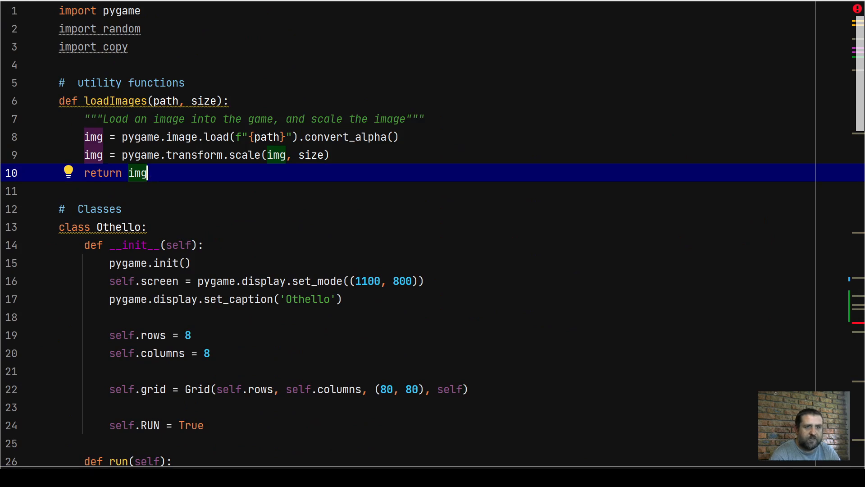
pyautogui.press('Return')
pyautogui.press('Return')
pyautogui.write('def ')
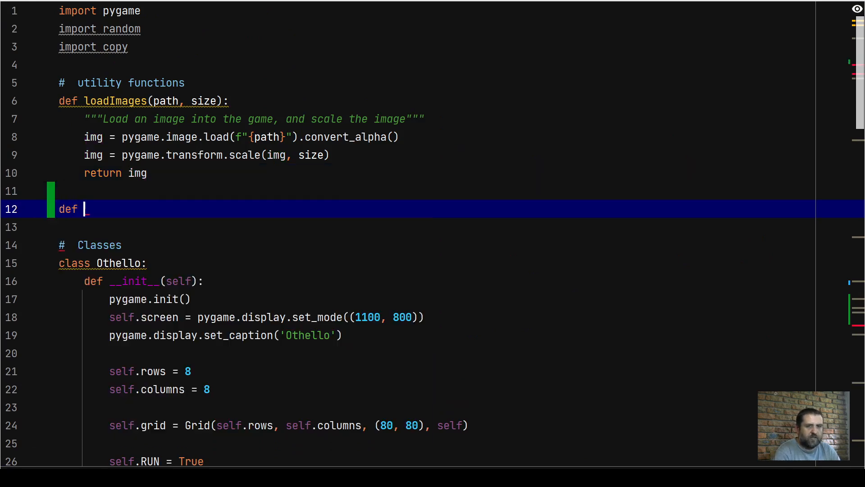
pyautogui.write('loadSpriteSheet(')
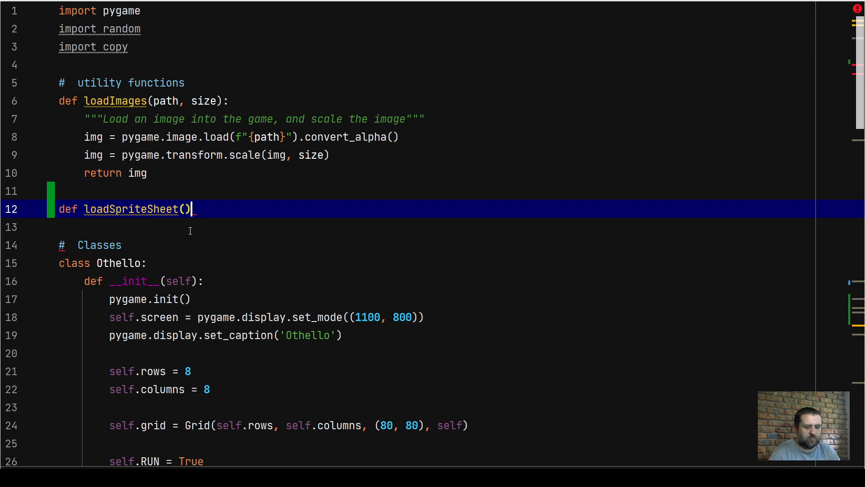
pyautogui.write('sheet, ')
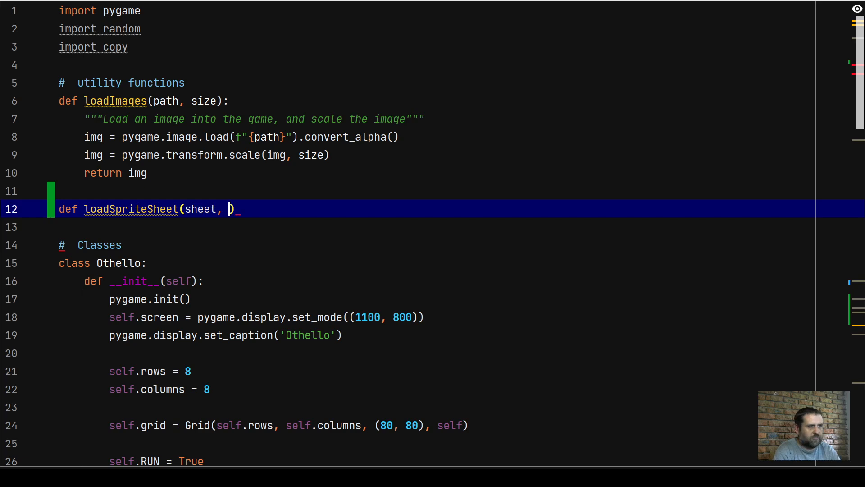
pyautogui.write('row, col, newSize, size')
pyautogui.press('Right')
pyautogui.write(':')
pyautogui.press('Return')
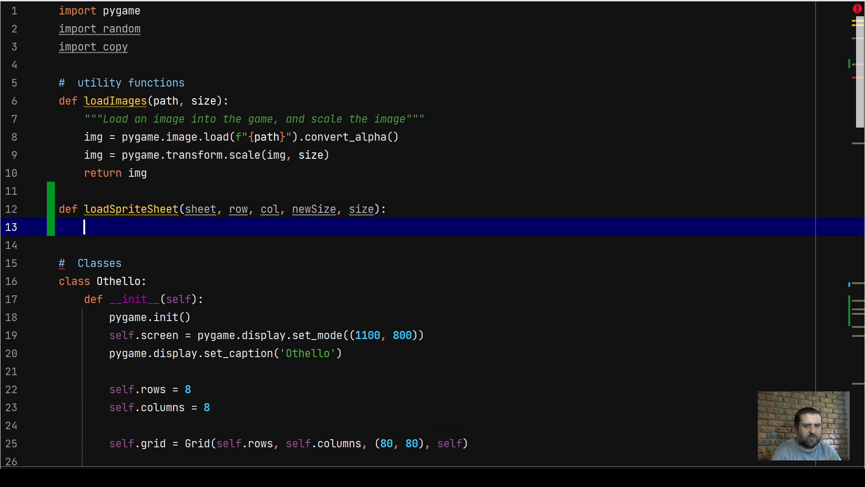
pyautogui.write('image = pygame.')
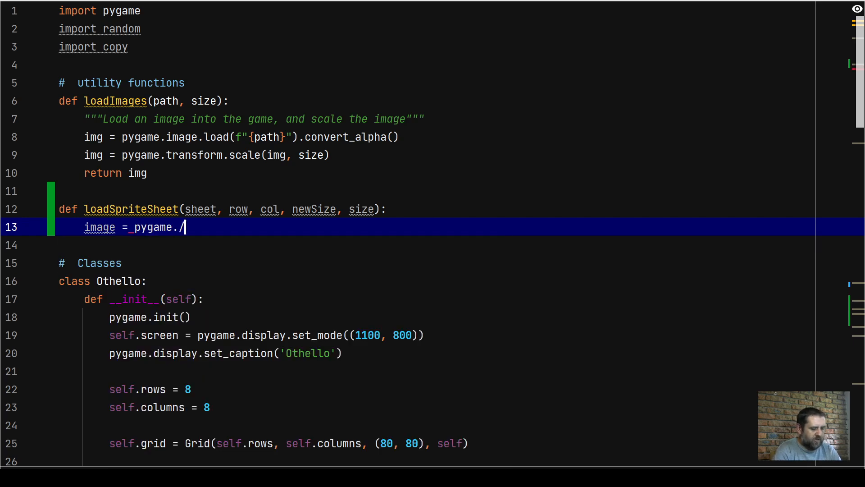
pyautogui.write('Surface((32, 32')
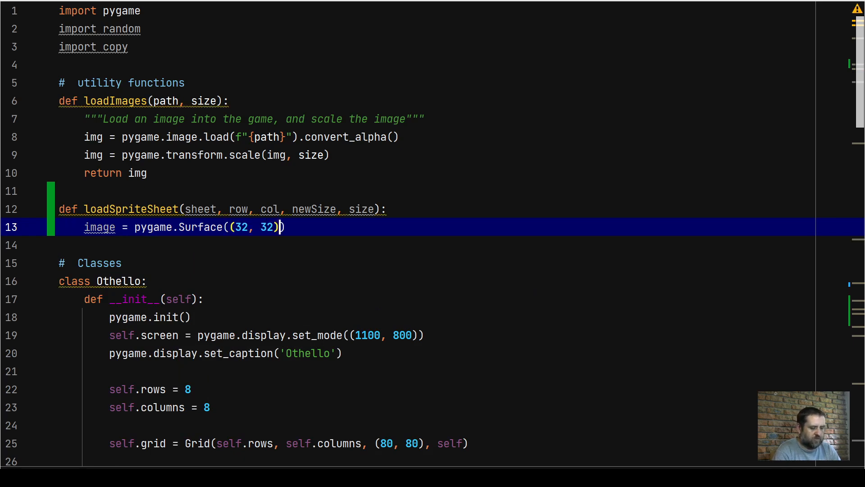
pyautogui.write(')).convert+')
# - Create a 32x32 surface with convert and start blitting the sheet onto it
pyautogui.press('BackSpace')
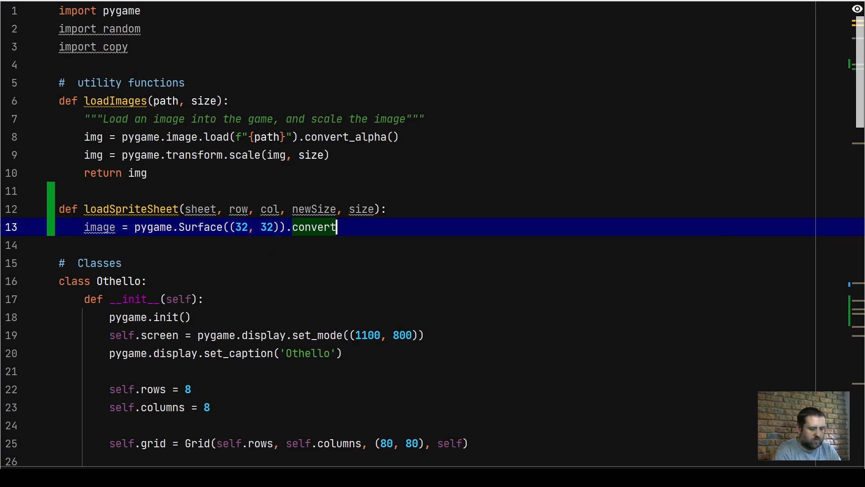
pyautogui.write('_alpha()')
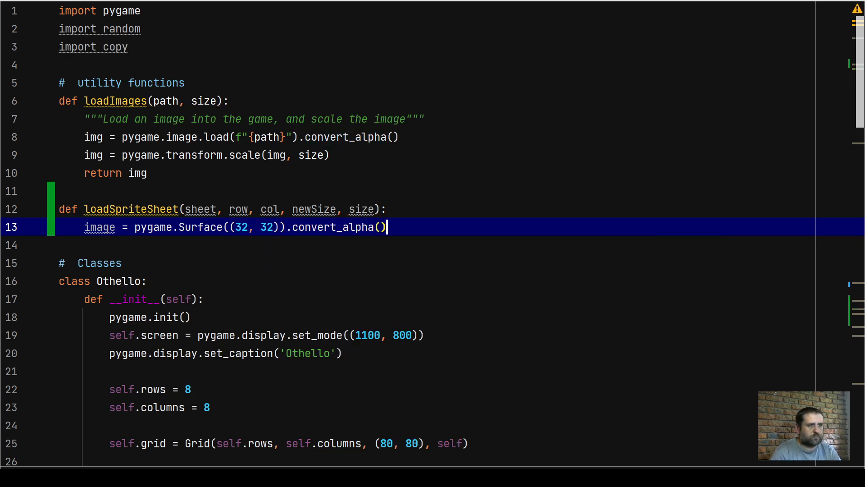
pyautogui.press('Return')
pyautogui.write('image.')
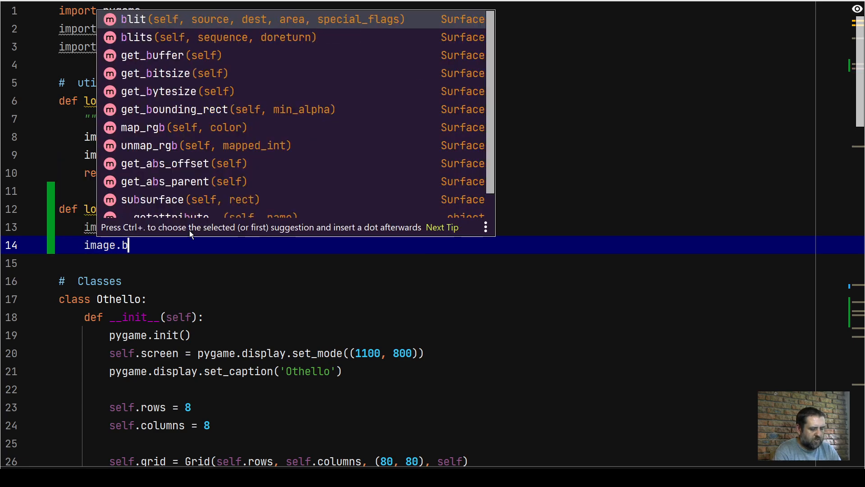
pyautogui.write('blit(')
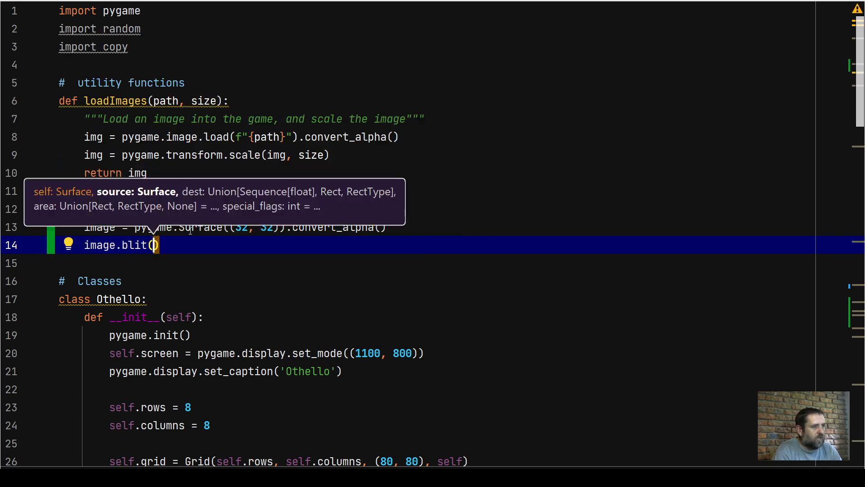
pyautogui.write('sheet, (')
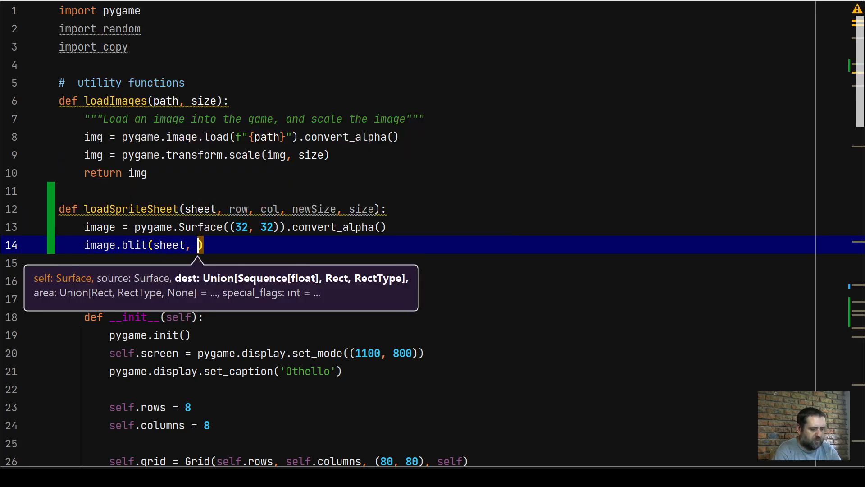
pyautogui.write('0, 0), (row * size')
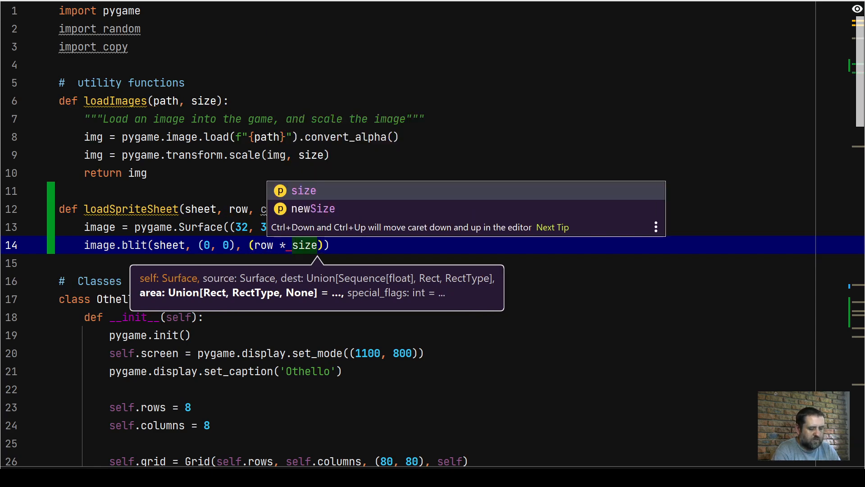
pyautogui.write('[0')
pyautogui.press('Right')
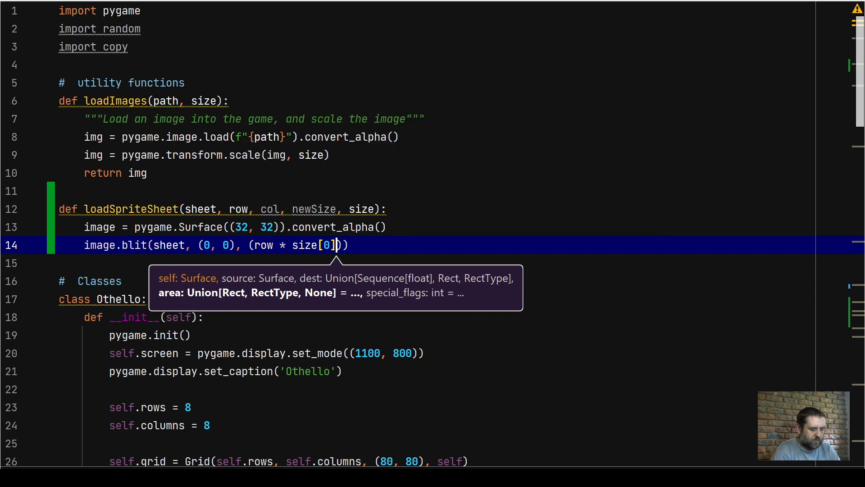
pyautogui.write(', col * size[1')
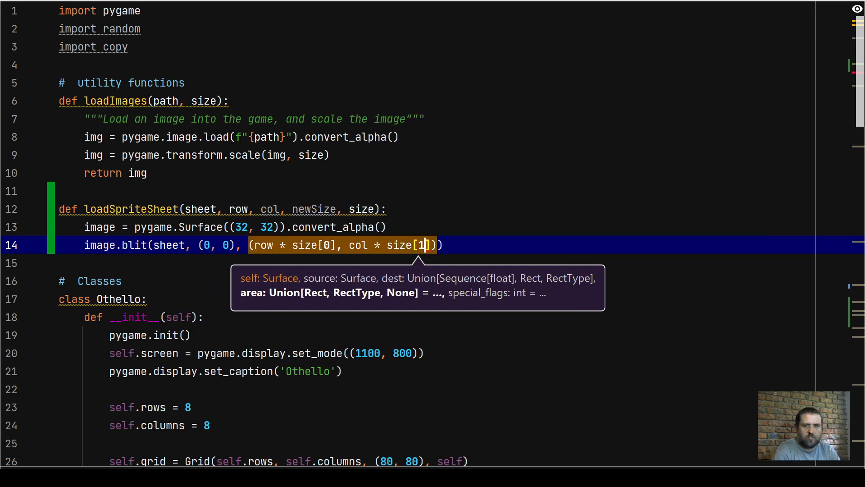
# - Blit the tile region (row * size[0], col * size[1], size[0], size[1]) from the sheet
pyautogui.press('Right')
pyautogui.write(', ')
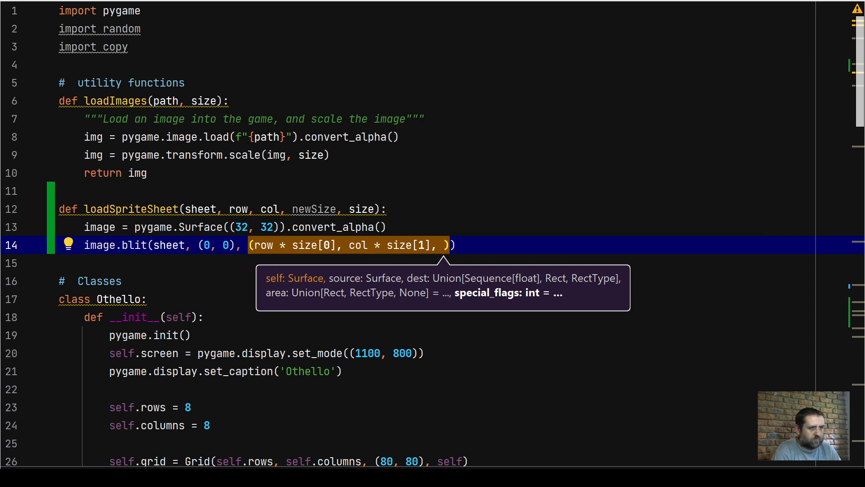
pyautogui.write('size[0')
pyautogui.press('Right')
pyautogui.write(', ')
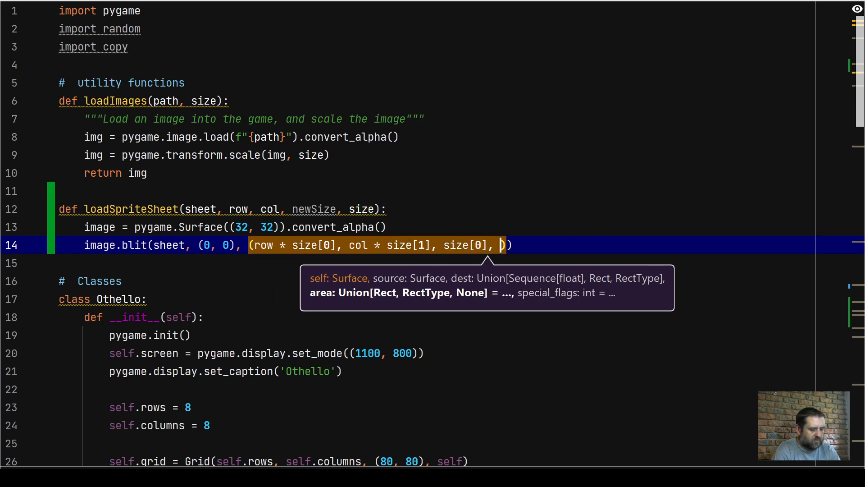
pyautogui.write('size[1')
pyautogui.press('Right')
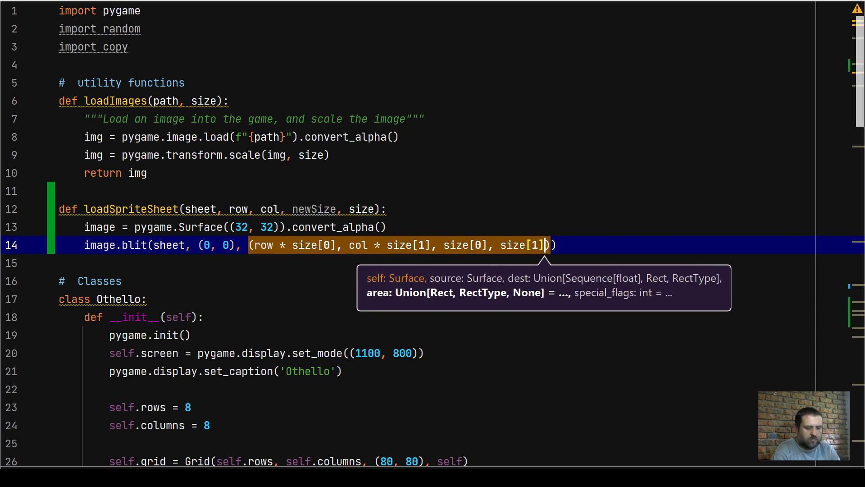
pyautogui.press('Right')
pyautogui.press('Right')
pyautogui.press('Return')
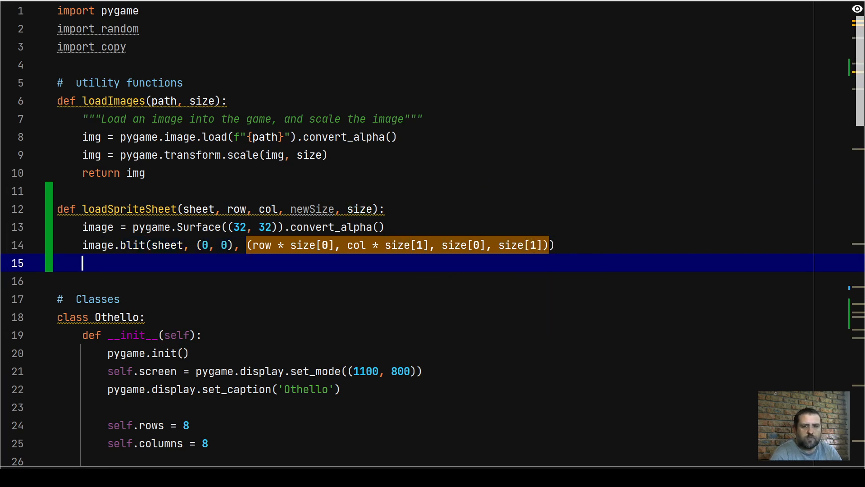
pyautogui.write('image = pygame.transform')
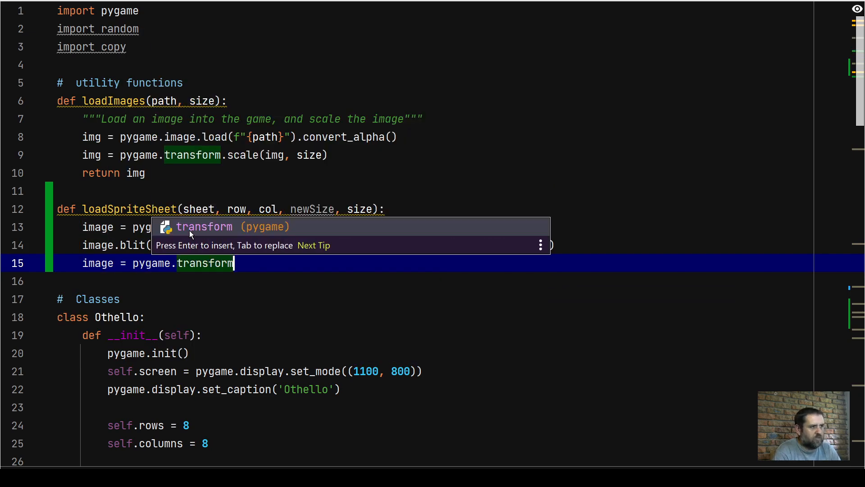
pyautogui.write('.scale')
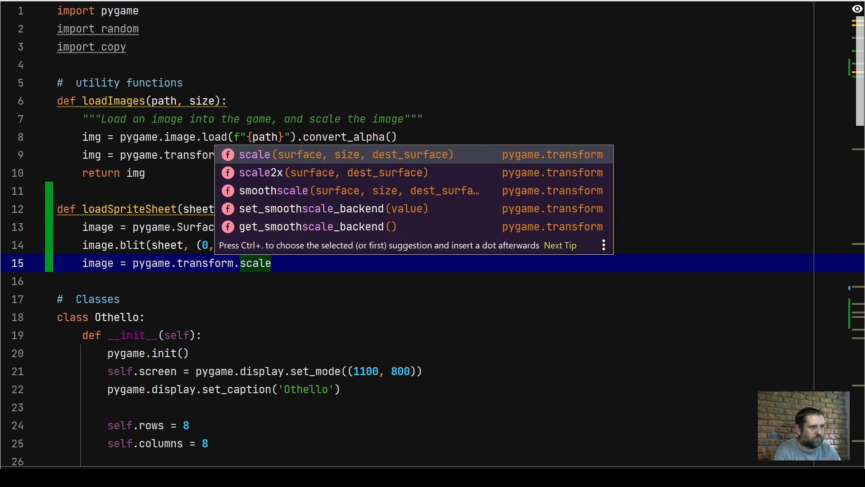
pyautogui.write('(image, ')
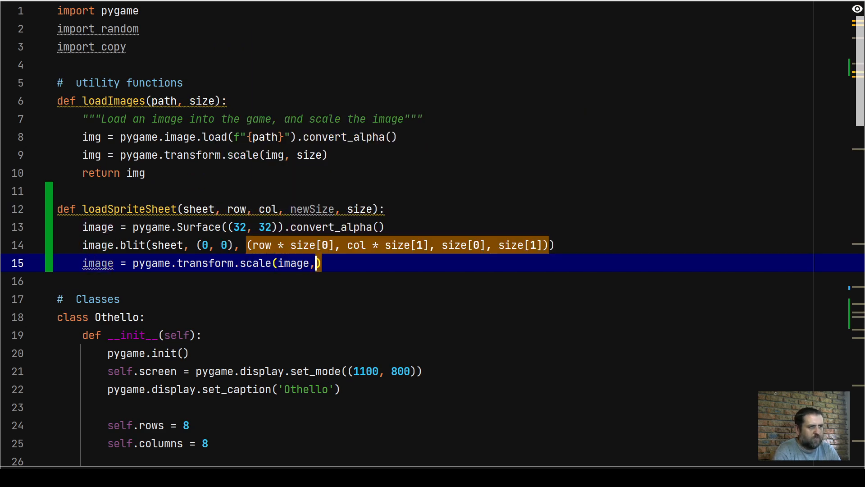
pyautogui.write('(new')
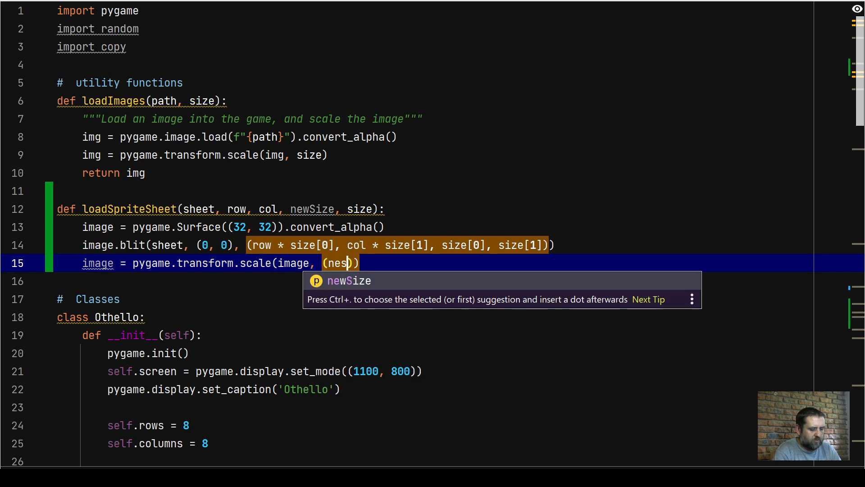
pyautogui.write('S')
# - Scale the image to newSize with pygame.transform.scale and set a 'Black' colorkey
pyautogui.press('Tab')
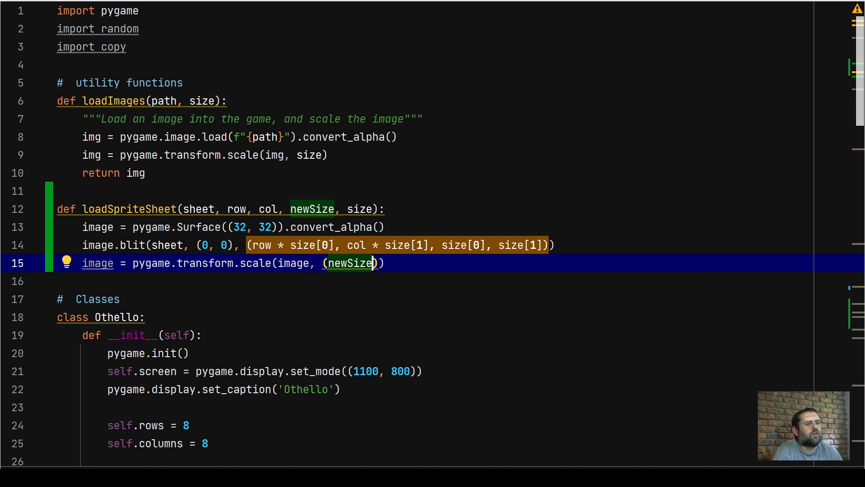
pyautogui.press('BackSpace')
pyautogui.press('BackSpace')
pyautogui.press('BackSpace')
pyautogui.press('BackSpace')
pyautogui.press('BackSpace')
pyautogui.press('BackSpace')
pyautogui.press('BackSpace')
pyautogui.press('BackSpace')
pyautogui.write('new')
pyautogui.press('Tab')
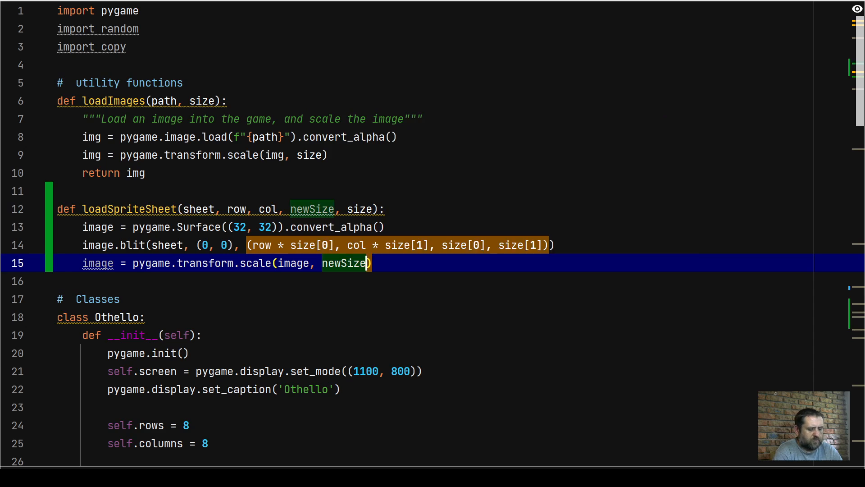
pyautogui.press('End')
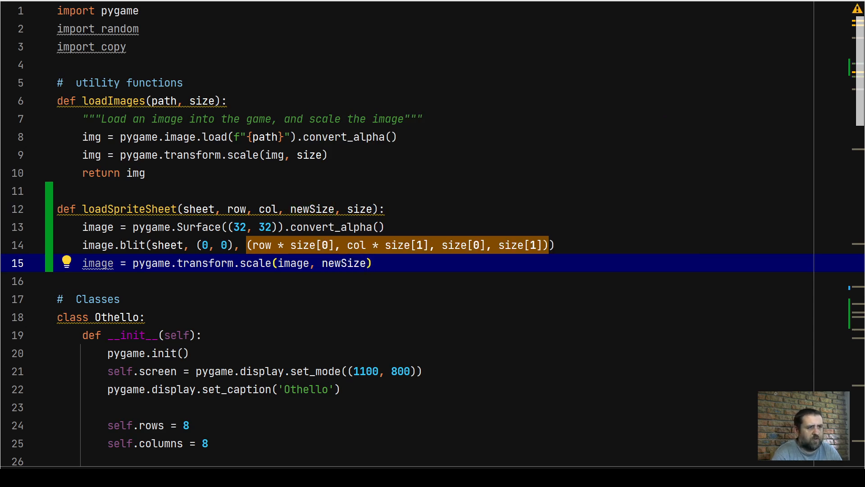
pyautogui.press('Return')
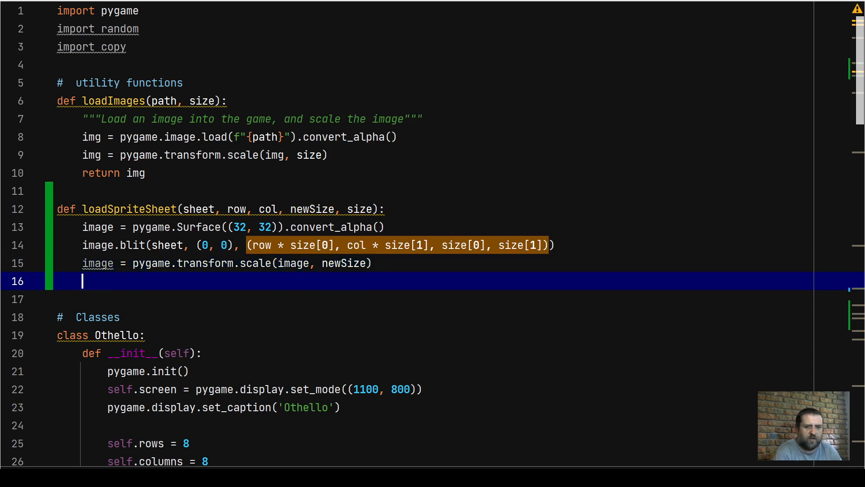
pyautogui.write('image.set_colorkey')
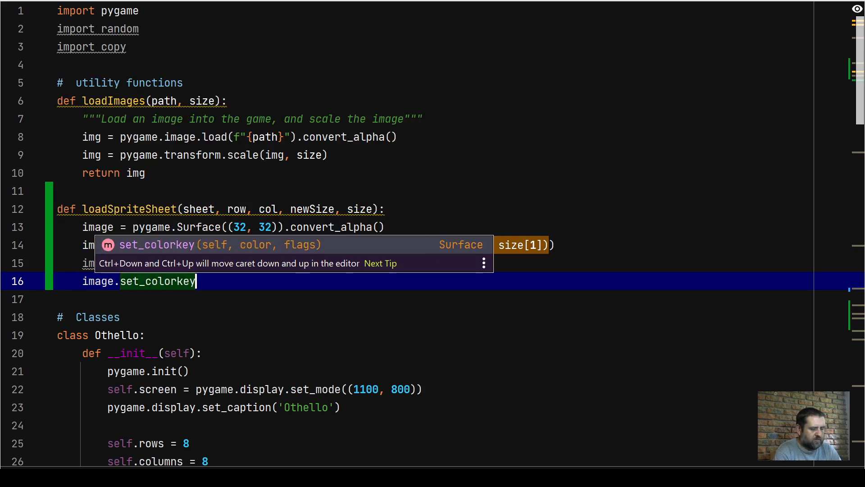
pyautogui.write("('Black")
pyautogui.press('End')
pyautogui.press('Return')
pyautogui.write('return image')
# - Return the image and write a docstring explaining loadSpriteSheet builds and returns the tile surface
pyautogui.press('Escape')
pyautogui.click(388, 209)
pyautogui.press('Return')
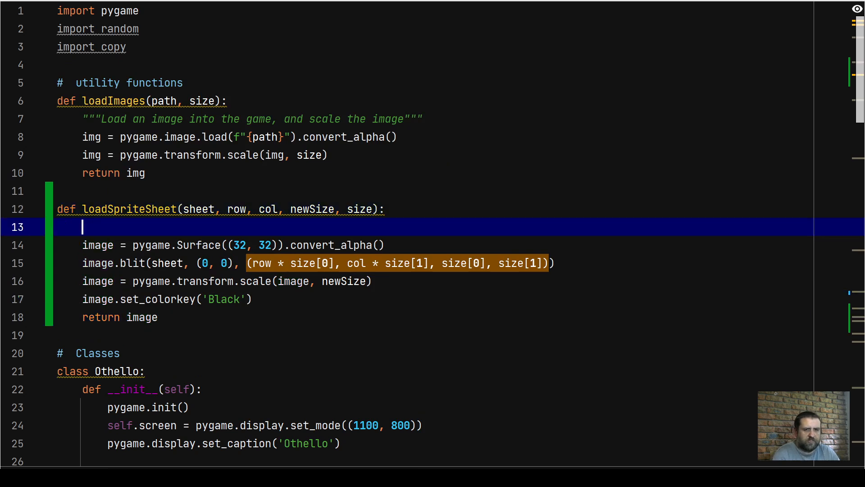
pyautogui.write('"""')
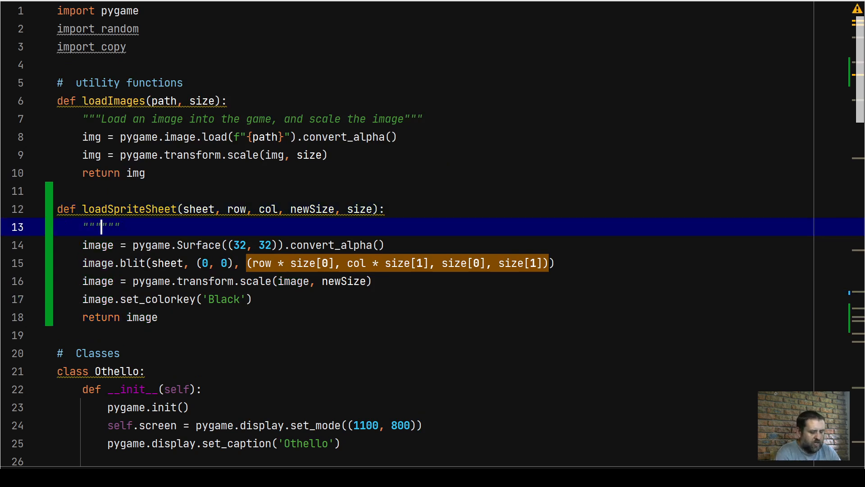
pyautogui.write('creates an empt')
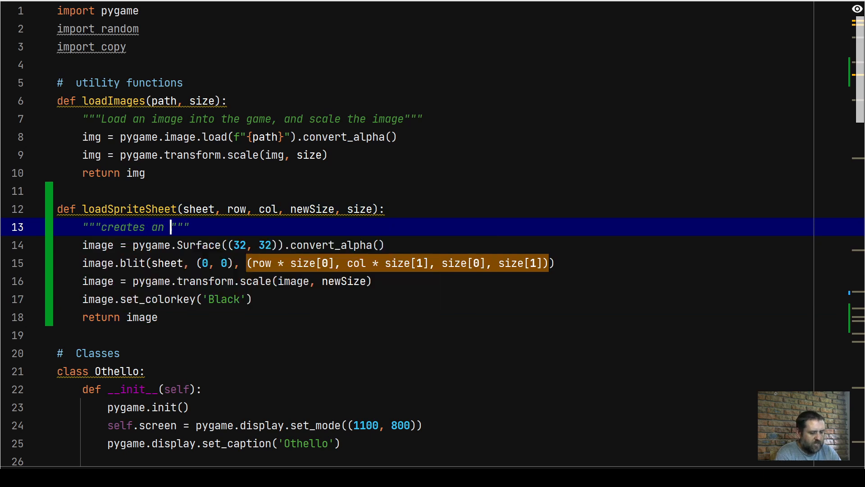
pyautogui.write('y surface, l')
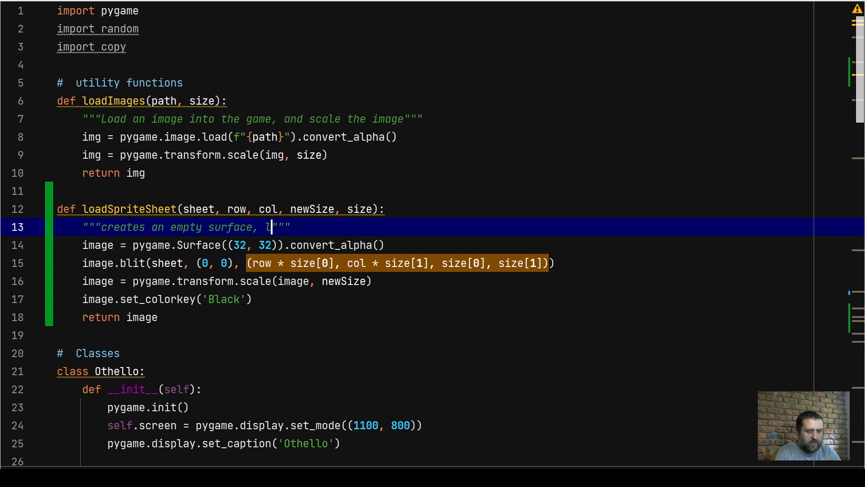
pyautogui.press('BackSpace')
pyautogui.write('loads a portion of the spritesheet onto the surface, then return tha')
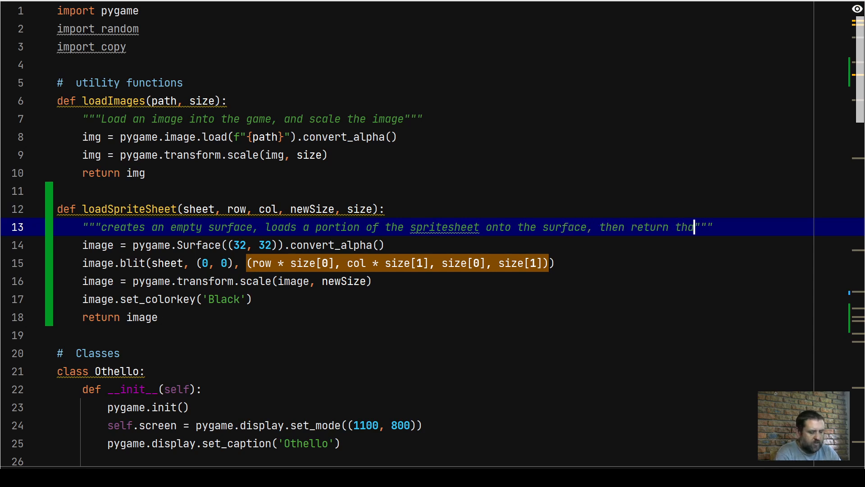
pyautogui.write('t surface as ')
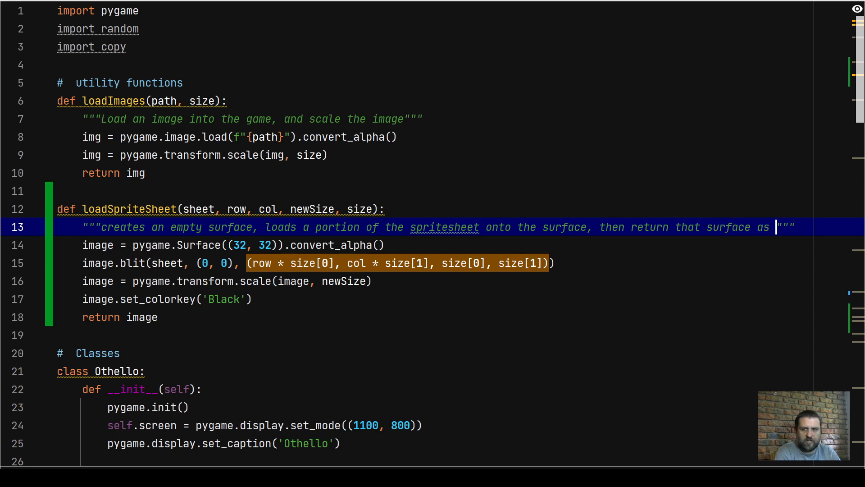
pyautogui.write('img')
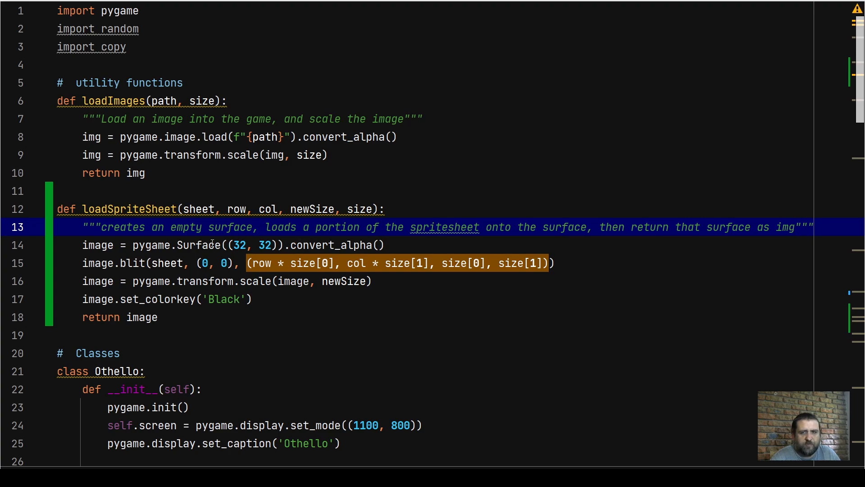
pyautogui.click(560, 266)
pyautogui.scroll(-3, 239, 272)
pyautogui.scroll(-3, 239, 271)
pyautogui.scroll(-8, 203, 257)
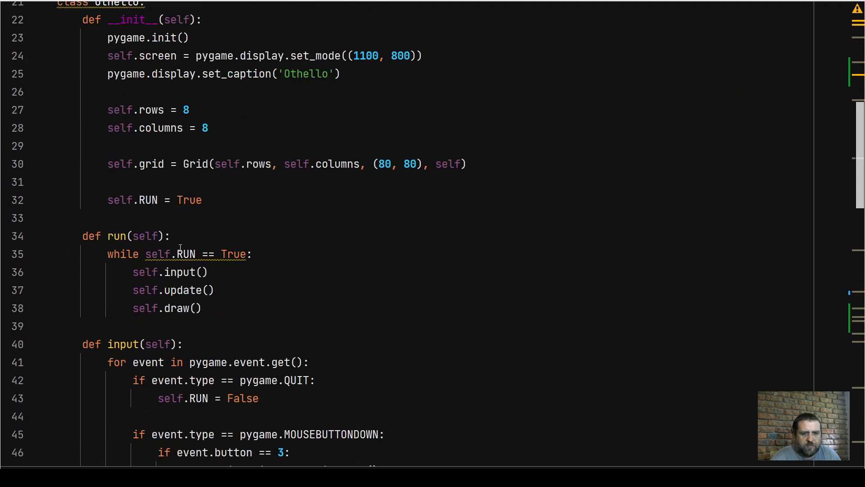
pyautogui.scroll(-6, 184, 247)
pyautogui.scroll(-5, 183, 247)
pyautogui.scroll(-3, 184, 246)
pyautogui.scroll(-5, 176, 250)
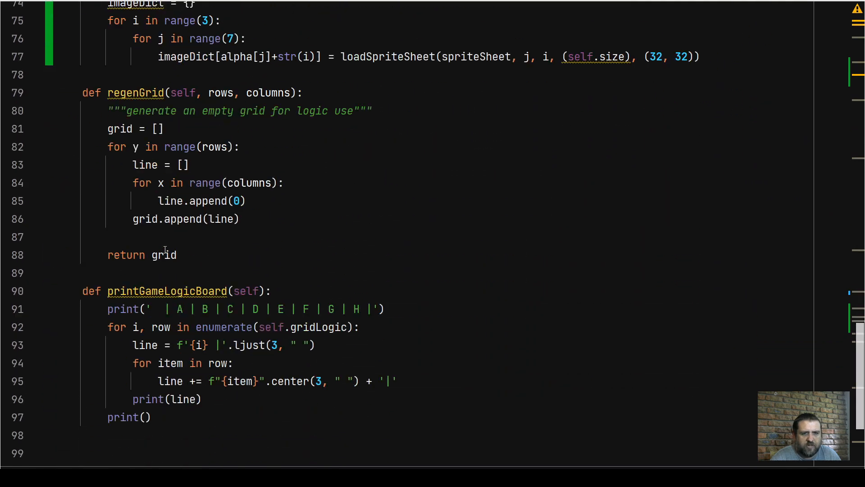
pyautogui.scroll(-3, 160, 254)
pyautogui.scroll(2, 161, 255)
pyautogui.scroll(1, 161, 255)
pyautogui.scroll(3, 202, 237)
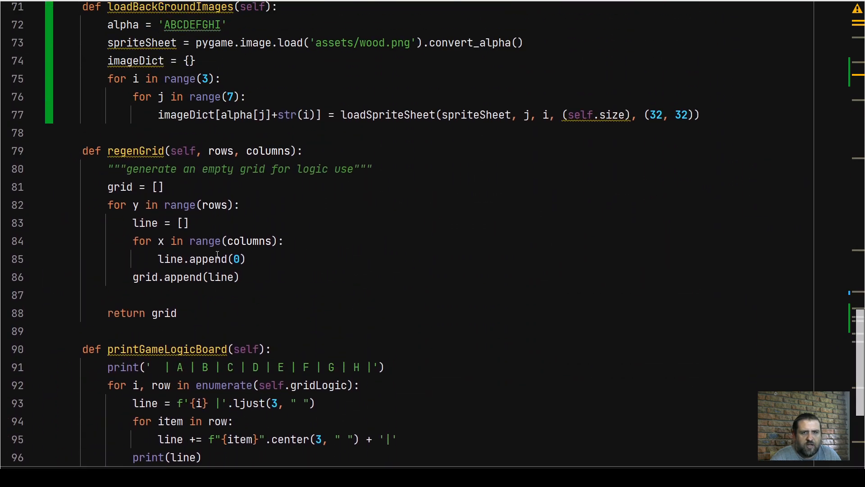
pyautogui.scroll(3, 306, 215)
# - Review loadBackGroundImages, highlighting the sheet load, the i and j loops and the alpha[j]+str(i) key
pyautogui.click(707, 223)
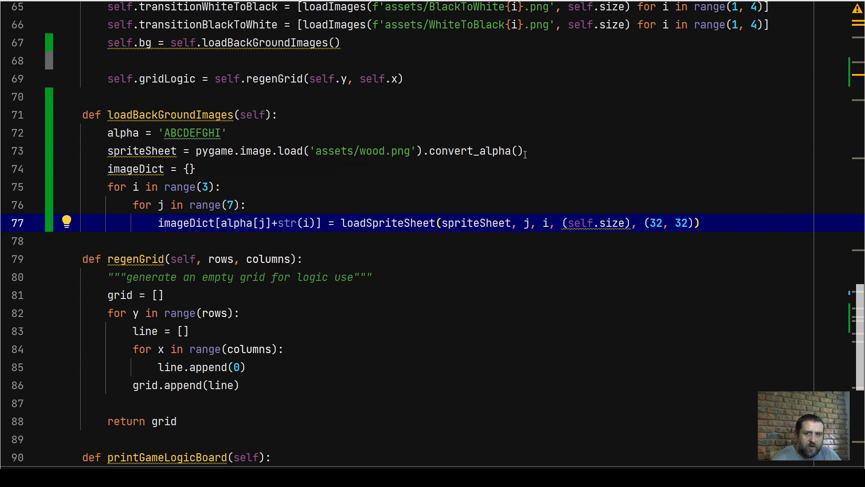
pyautogui.moveTo(525, 152); pyautogui.dragTo(197, 152)
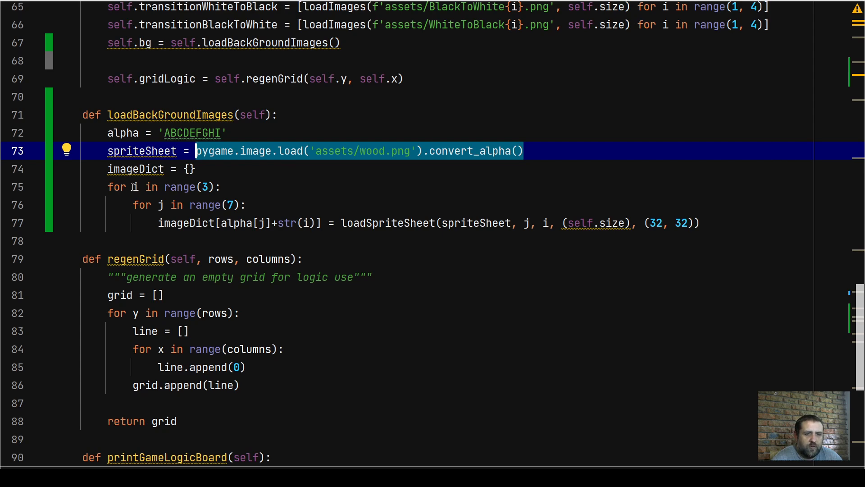
pyautogui.moveTo(133, 188); pyautogui.dragTo(216, 188)
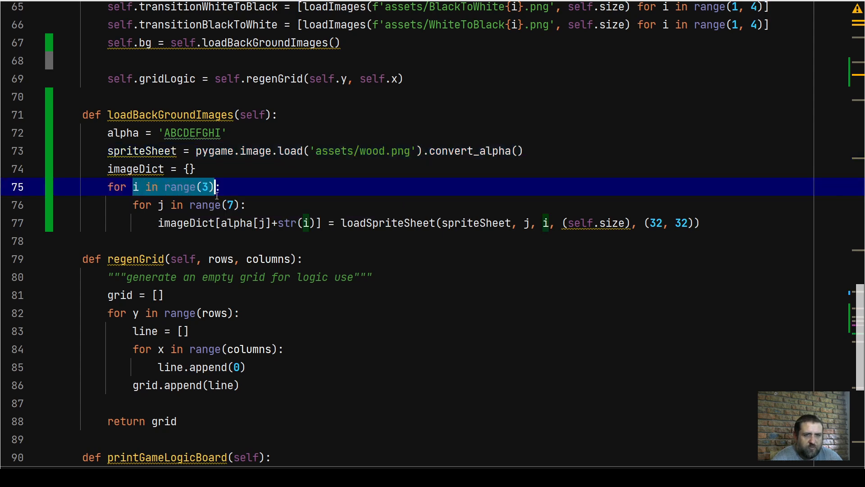
pyautogui.moveTo(159, 205); pyautogui.dragTo(246, 204)
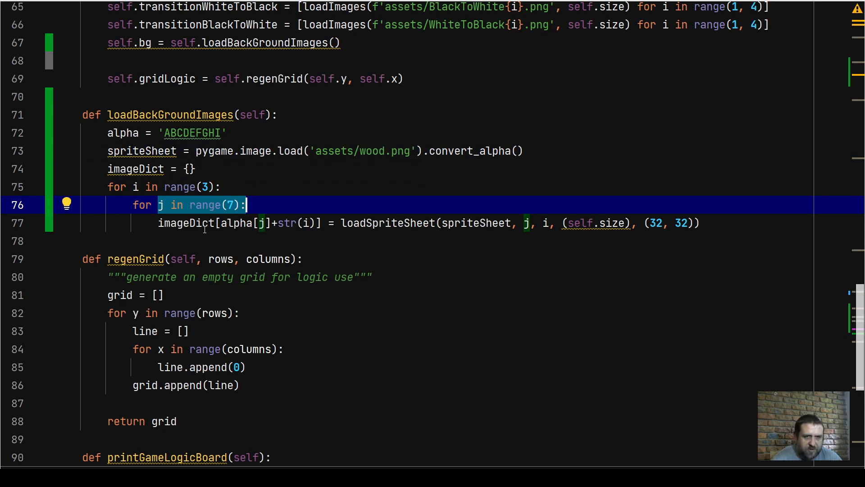
pyautogui.moveTo(270, 224); pyautogui.dragTo(222, 223)
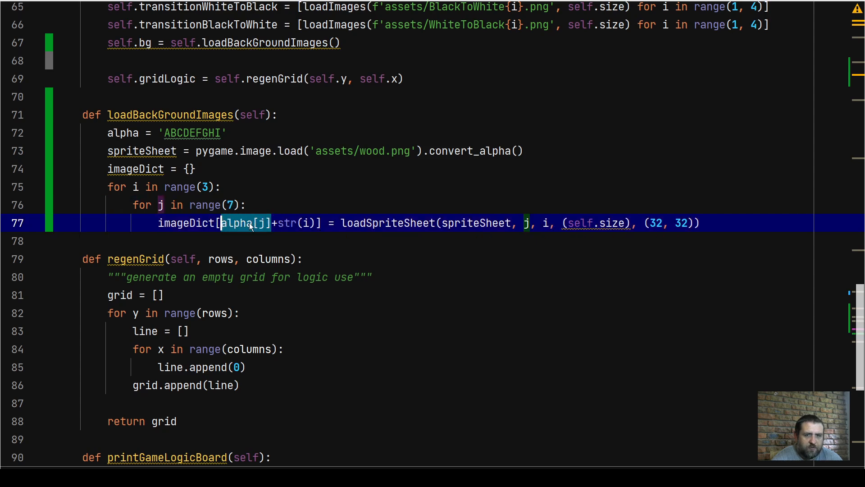
pyautogui.moveTo(316, 223); pyautogui.dragTo(221, 223)
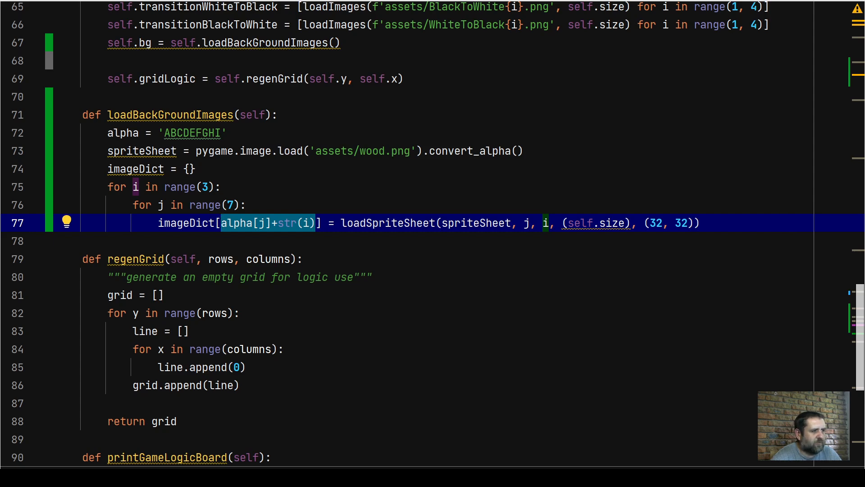
# - End loadBackGroundImages with 'return imageDict' after the sprite loops
pyautogui.click(724, 225)
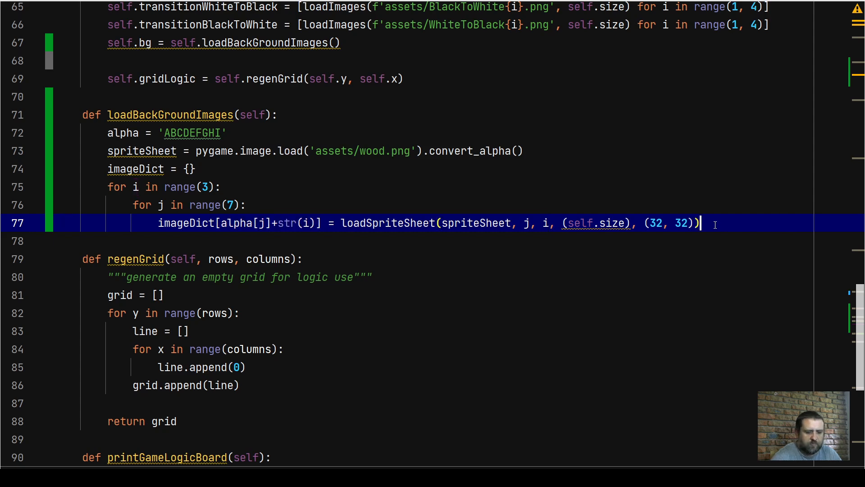
pyautogui.press('Return')
pyautogui.press('BackSpace')
pyautogui.press('BackSpace')
pyautogui.write('return image')
pyautogui.press('Tab')
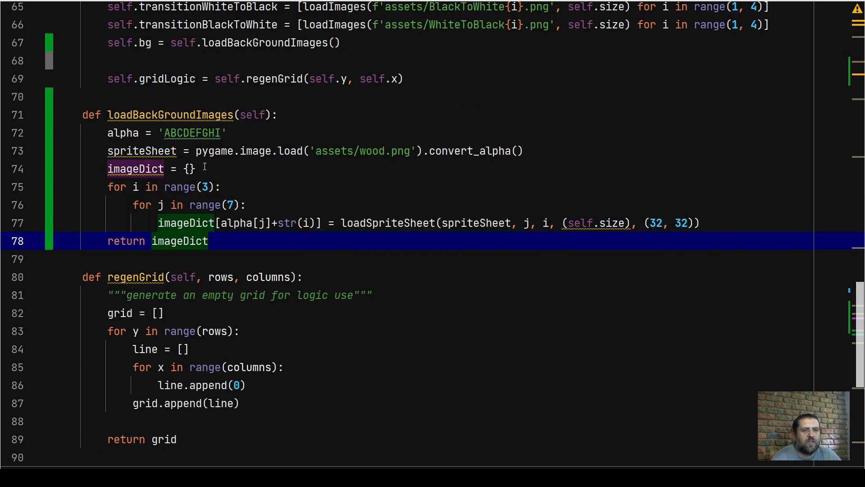
pyautogui.scroll(3, 432, 244)
pyautogui.scroll(3, 433, 243)
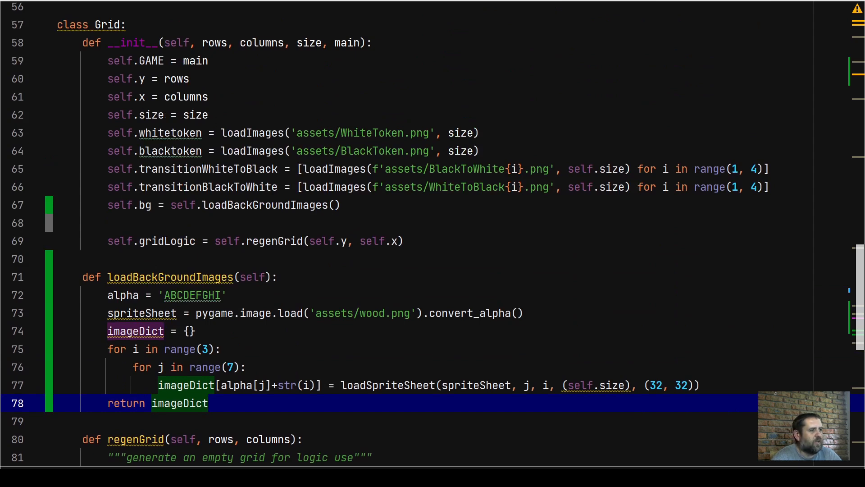
# - Add 'self.gridBg = self.createbgimg()' in __init__ right after the self.bg assignment
pyautogui.click(341, 205)
pyautogui.press('Return')
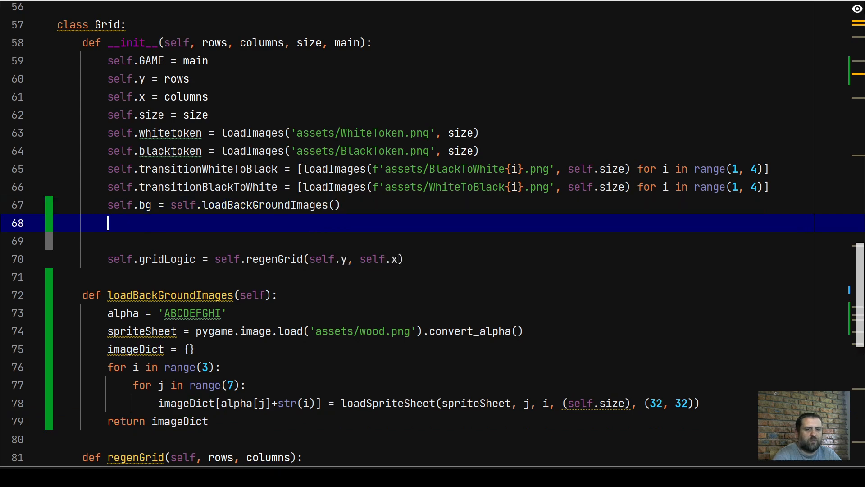
pyautogui.press('Return')
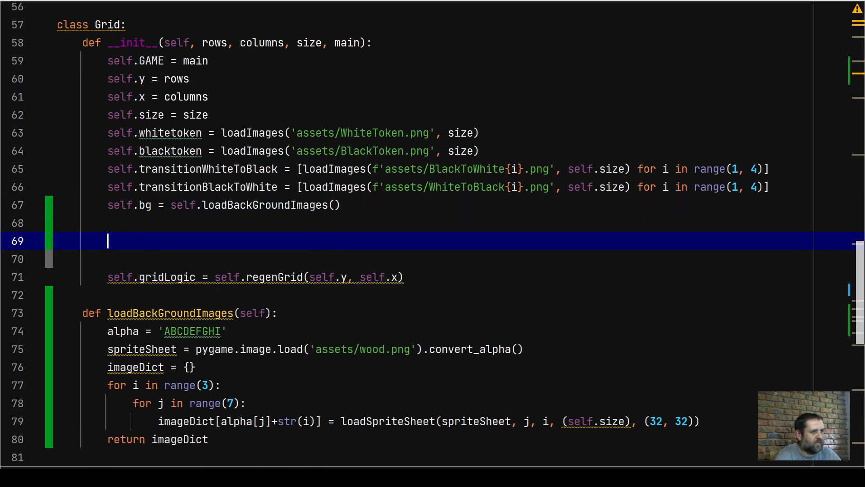
pyautogui.write('self.gridBg = self.cr')
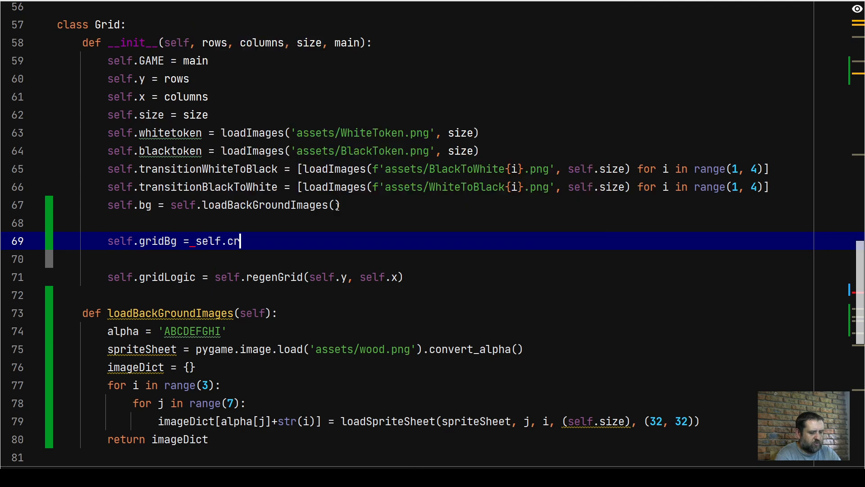
pyautogui.write('eatebgimg()')
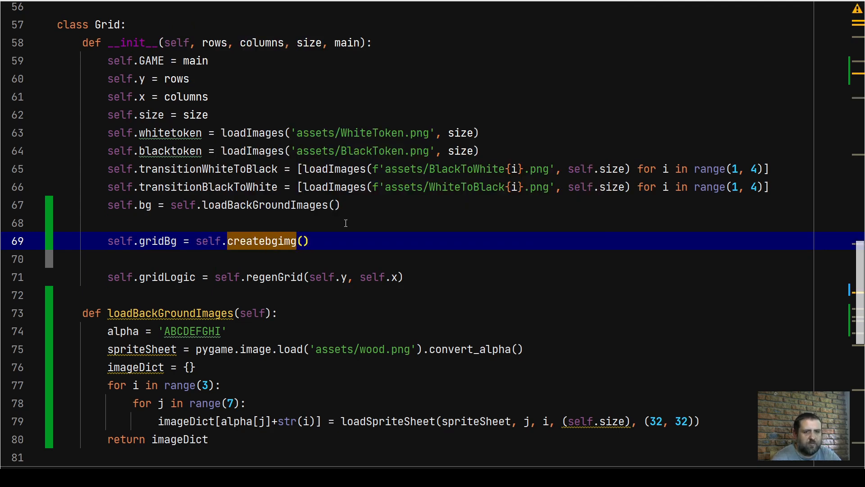
pyautogui.scroll(-4, 433, 243)
pyautogui.scroll(-2, 433, 243)
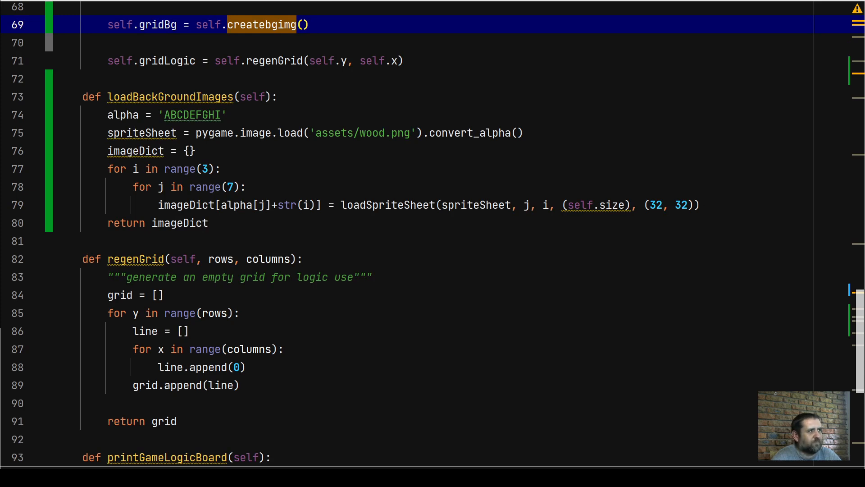
pyautogui.click(219, 223)
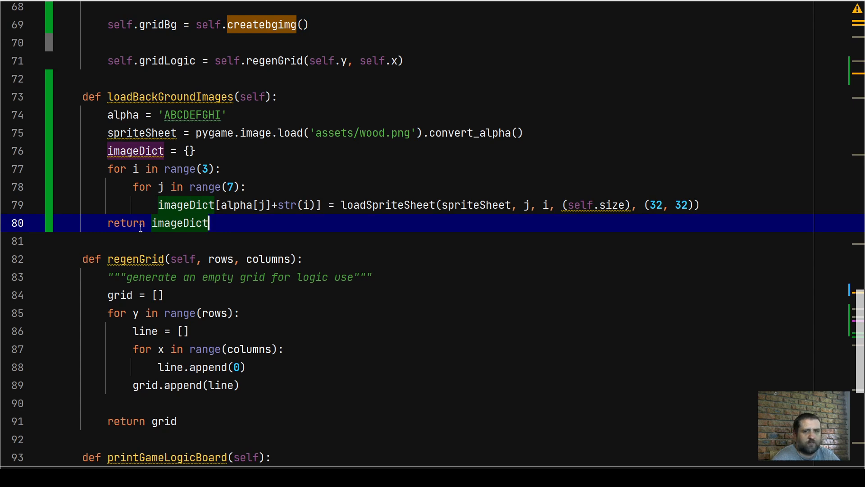
# - Define createbgimg(self) with gridBg set to the pasted 10x10 wood tile-code list
pyautogui.press('Return')
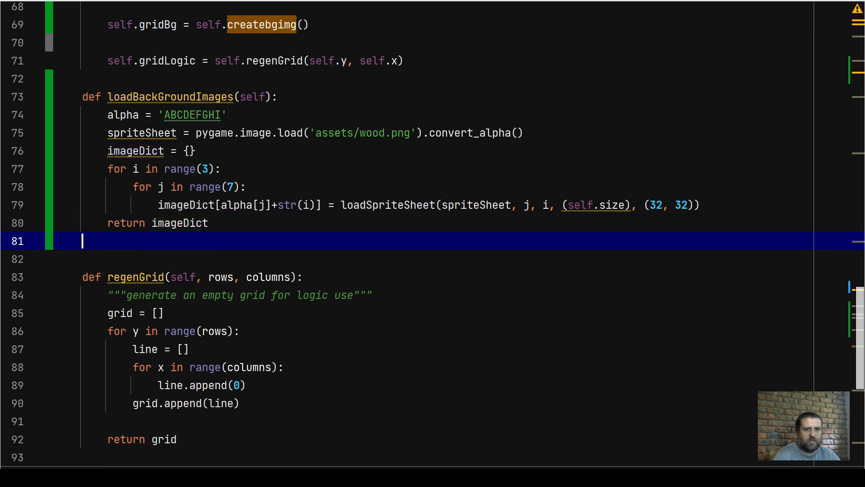
pyautogui.press('Return')
pyautogui.write('def ')
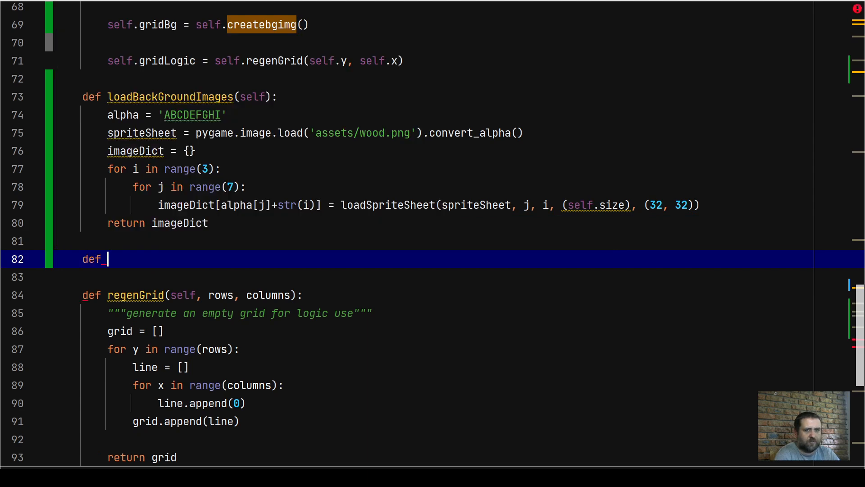
pyautogui.write('creatwebg')
pyautogui.press('BackSpace')
pyautogui.press('BackSpace')
pyautogui.press('BackSpace')
pyautogui.write('w')
pyautogui.press('BackSpace')
pyautogui.write('ebgimg')
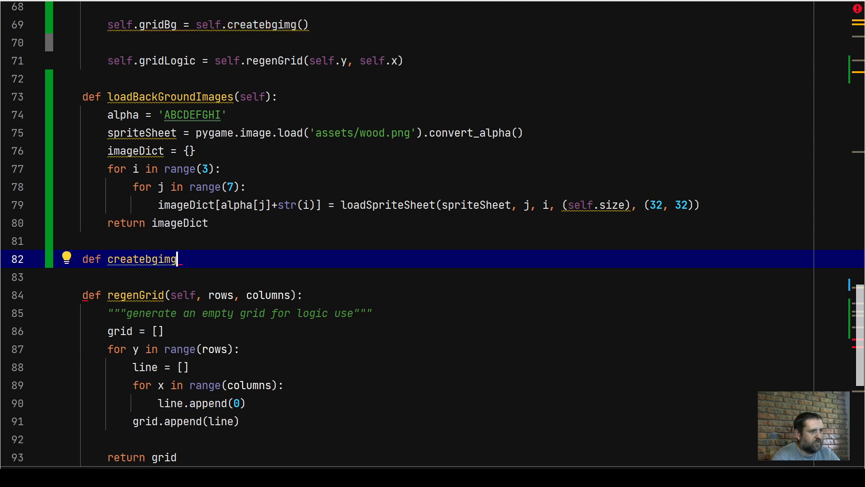
pyautogui.write('(self):')
pyautogui.press('End')
pyautogui.press('Return')
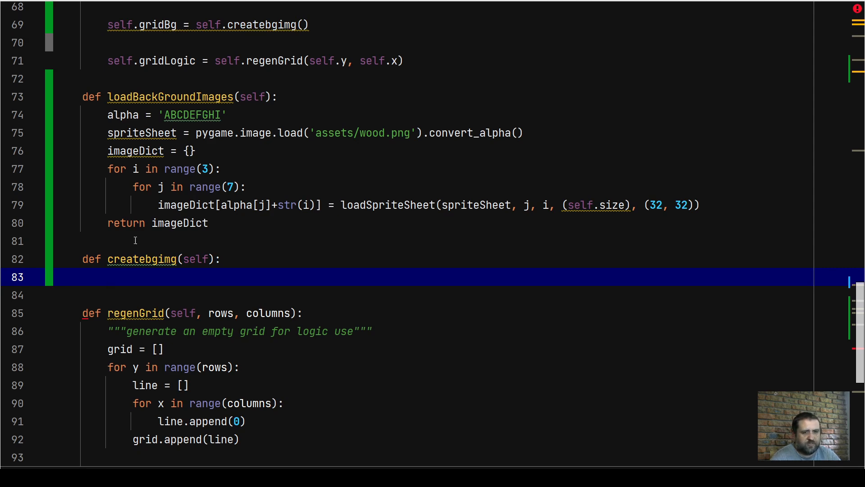
pyautogui.write('grid')
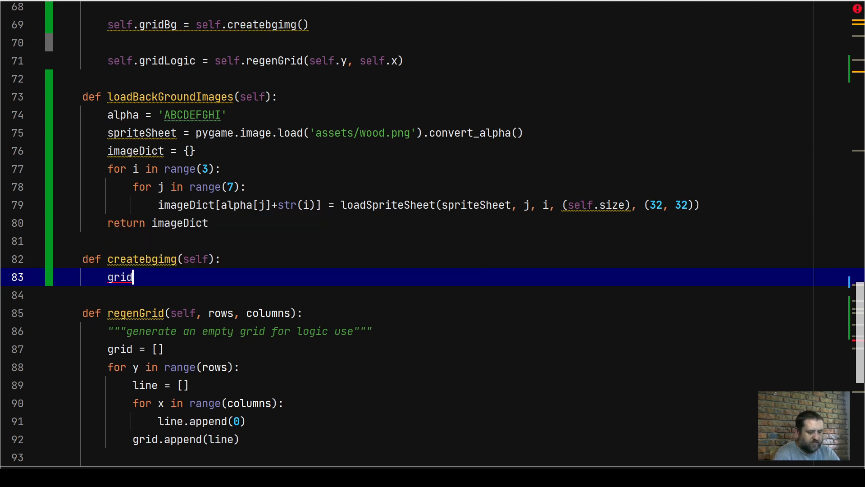
pyautogui.write('Bg =')
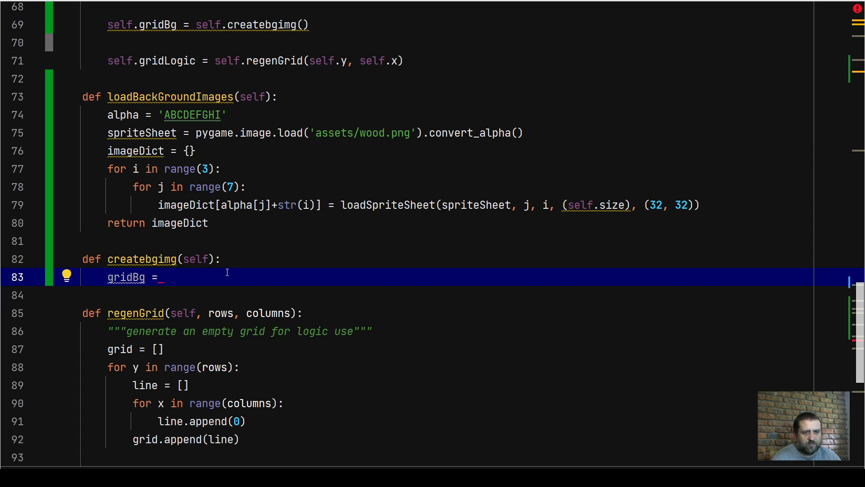
pyautogui.write("[             ['C0', 'D0', 'D0', 'D0', 'D0', 'D0', 'D0', 'D0', 'D0', 'E0'],             ['C1', 'A0', 'B0', 'A0', 'B0', 'A0', 'B0', 'A0', 'B0', 'E1'],             ['C1', 'B0', 'A0', 'B0', 'A0', 'B0', 'A0', 'B0', 'A0', 'E1'],             ['C1', 'A0', 'B0', 'A0', 'B0', 'A0', 'B0', 'A0', 'B0', 'E1'],             ['C1', 'B0', 'A0', 'B0', 'A0', 'B0', 'A0', 'B0', 'A0', 'E1'],             ['C1', 'A0', 'B0', 'A0', 'B0', 'A0', 'B0', 'A0', 'B0', 'E1'],             ['C1', 'B0', 'A0', 'B0', 'A0', 'B0', 'A0', 'B0', 'A0', 'E1'],             ['C1', 'A0', 'B0', 'A0', 'B0', 'A0', 'B0', 'A0', 'B0', 'E1'],             ['C1', 'B0', 'A0', 'B0', 'A0', 'B0', 'A0', 'B0', 'A0', 'E1'],             ['C2', 'D2', 'D2', 'D2', 'D2', 'D2', 'D2', 'D2', 'D2', 'E2'],         ]")
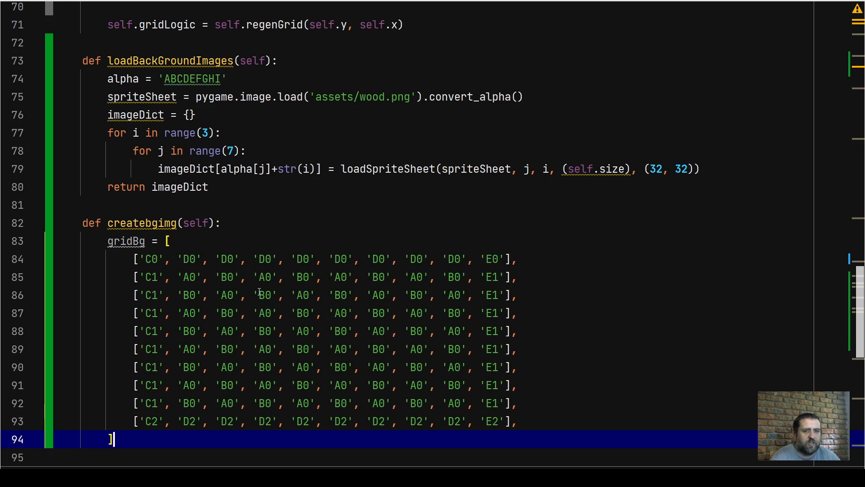
pyautogui.scroll(-3, 257, 277)
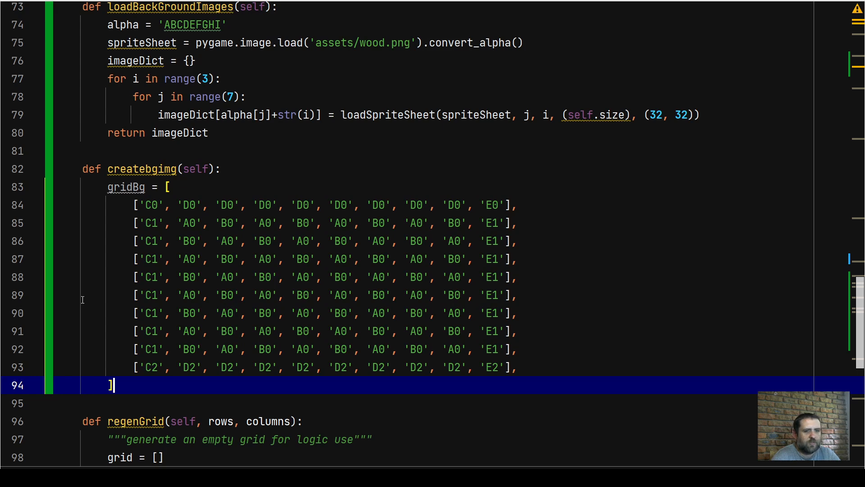
pyautogui.scroll(-3, 196, 271)
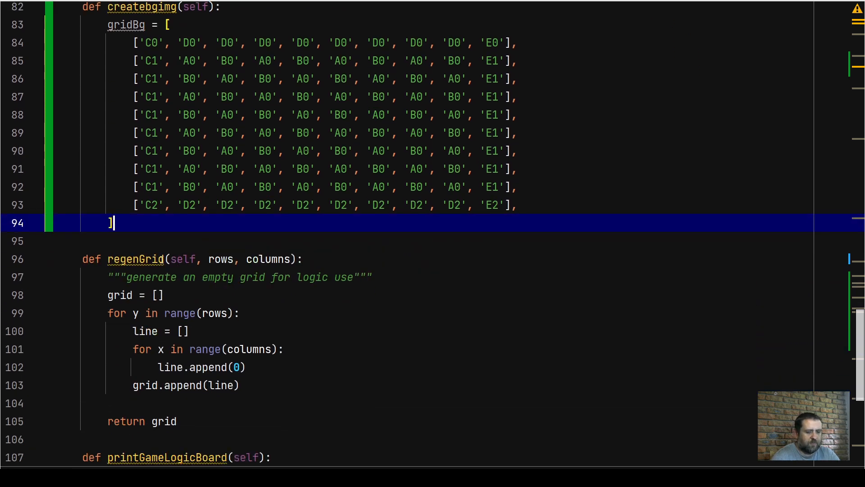
# - Create image as pygame.Surface((960, 960)) and start nested enumerate loops over gridBg
pyautogui.press('Return')
pyautogui.write('image = pygame.Surface((960, 9')
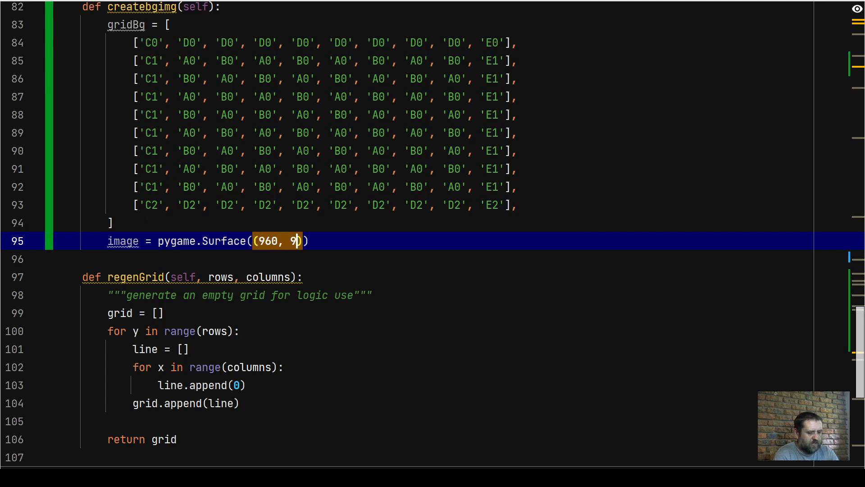
pyautogui.write('0))')
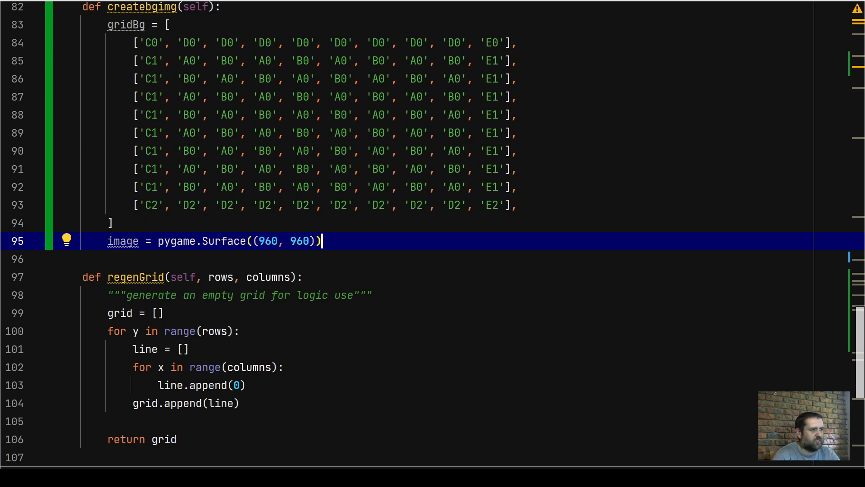
pyautogui.press('Return')
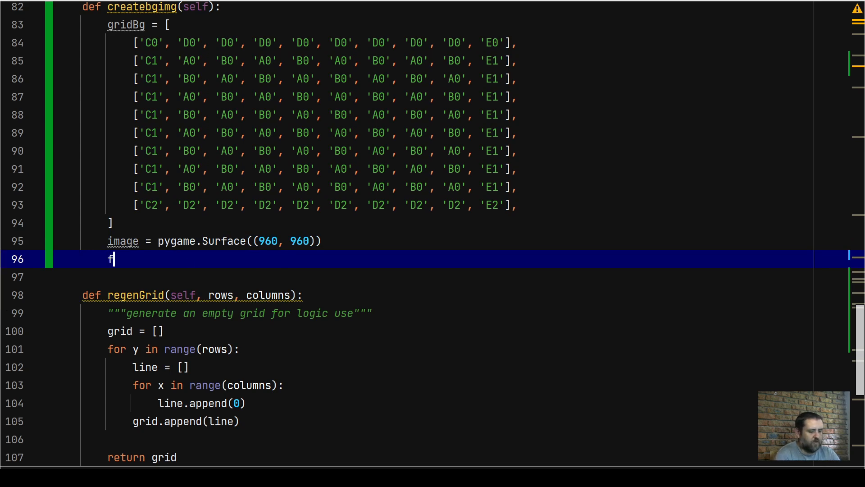
pyautogui.write('for ')
pyautogui.write('j, row')
pyautogui.write(' in enuenumerate')
pyautogui.write('(gridBg')
pyautogui.write('):')
pyautogui.press('Return')
pyautogui.write('for i')
pyautogui.press('BackSpace')
pyautogui.write(', img ')
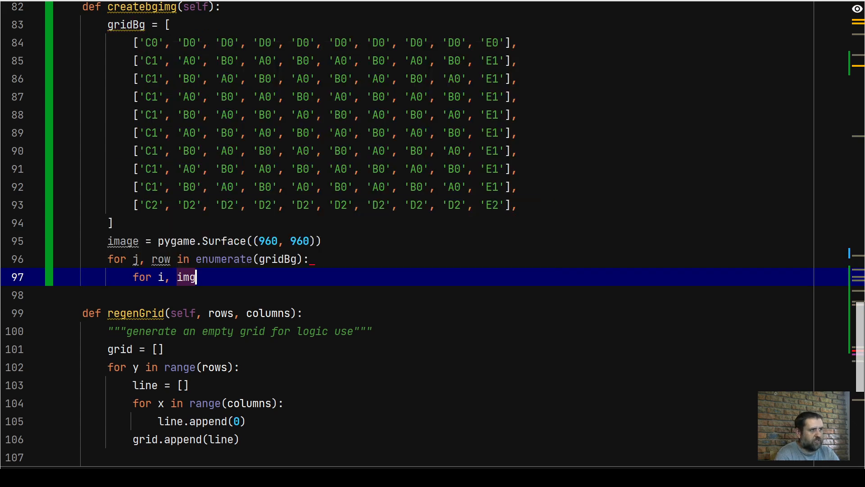
pyautogui.write('in enumerate(')
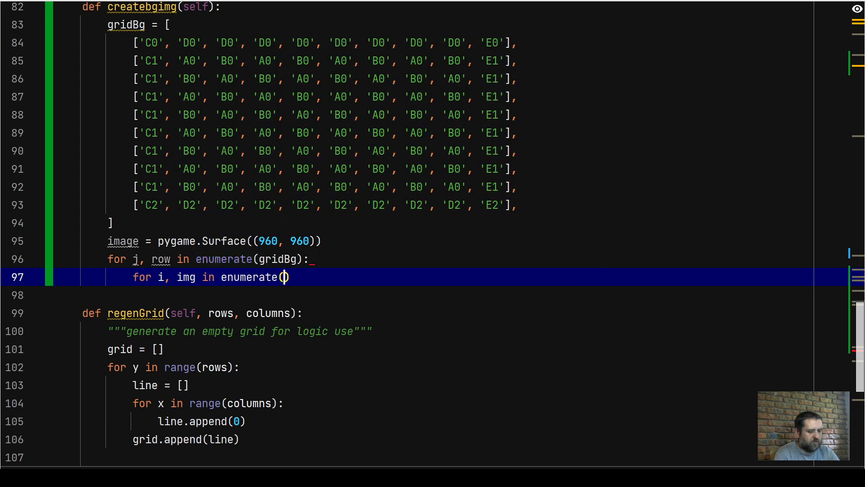
pyautogui.write('row')
pyautogui.press('Escape')
pyautogui.write('):')
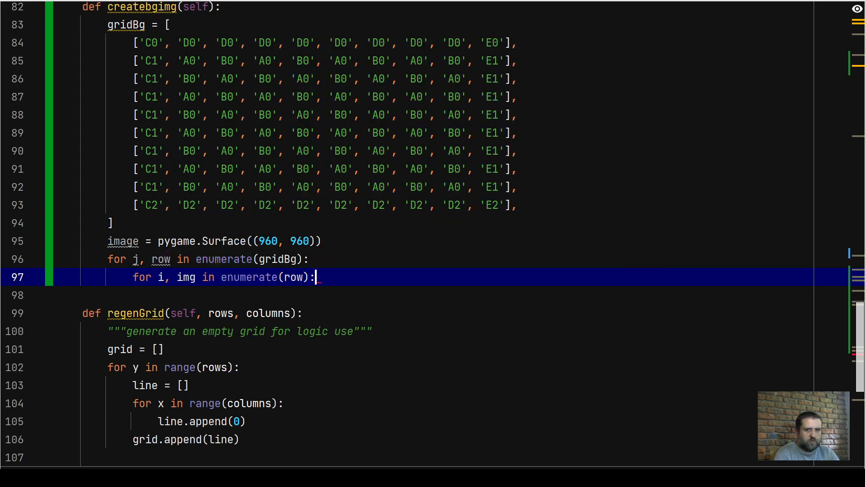
# - Blit self.bg[img] onto the image at (i * 80, j * 80) inside the inner loop
pyautogui.press('Return')
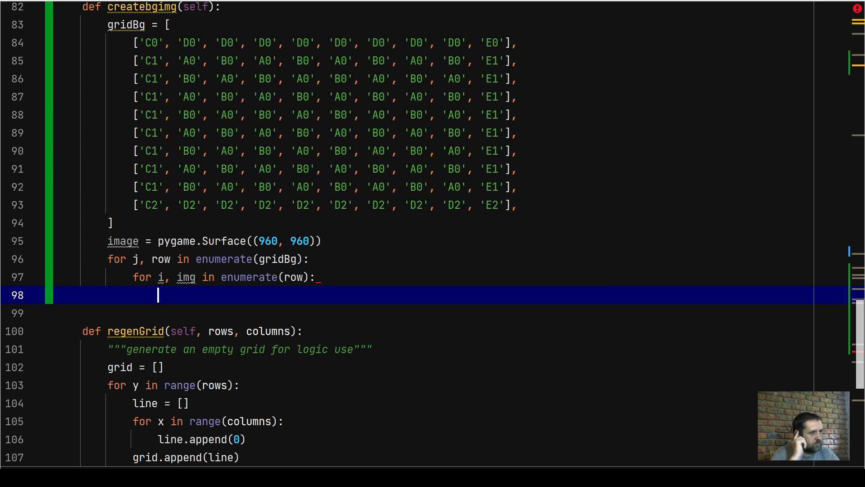
pyautogui.write('image.bli')
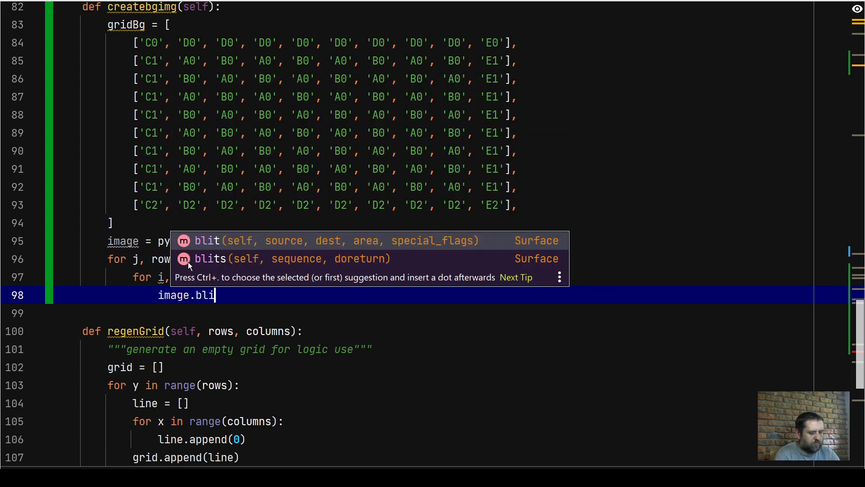
pyautogui.write('t(')
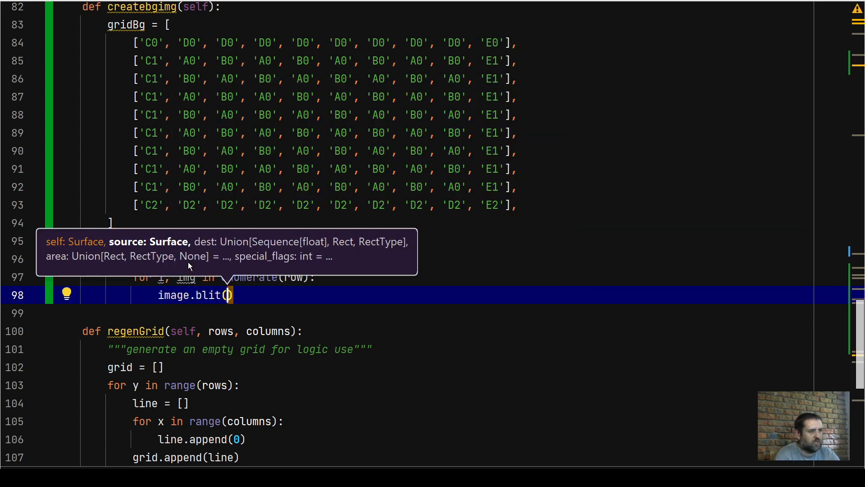
pyautogui.write('self.bg[')
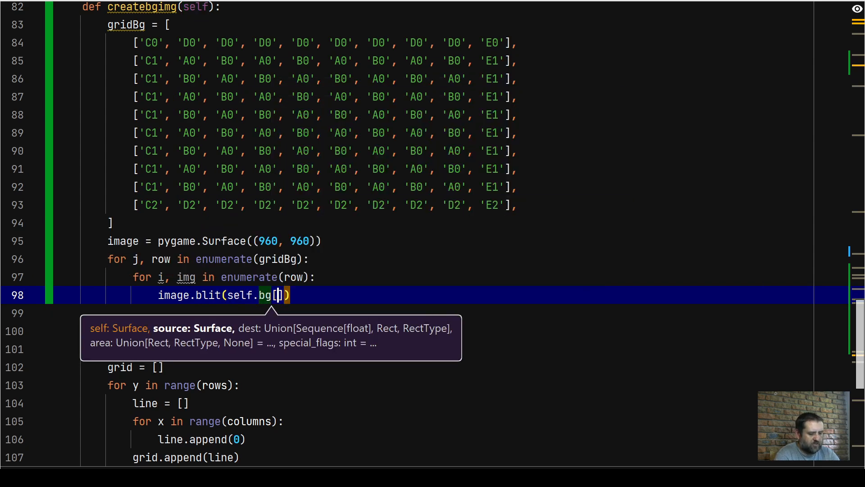
pyautogui.write('img')
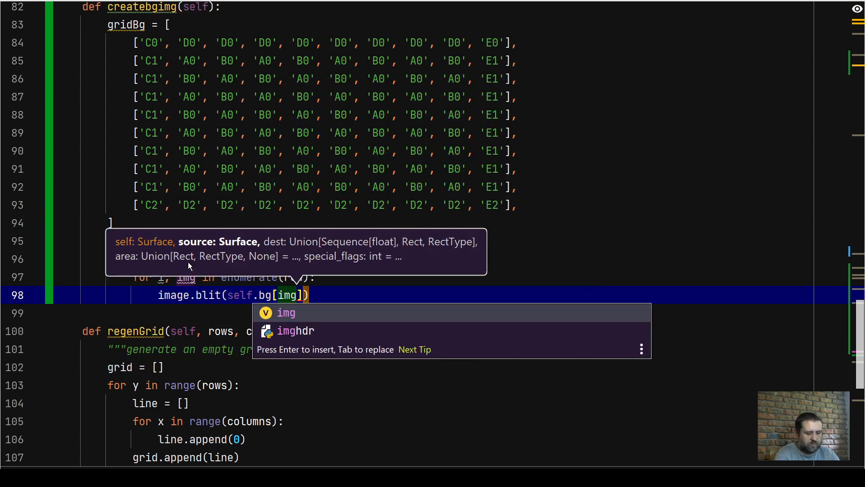
pyautogui.press('Right')
pyautogui.write(', (i')
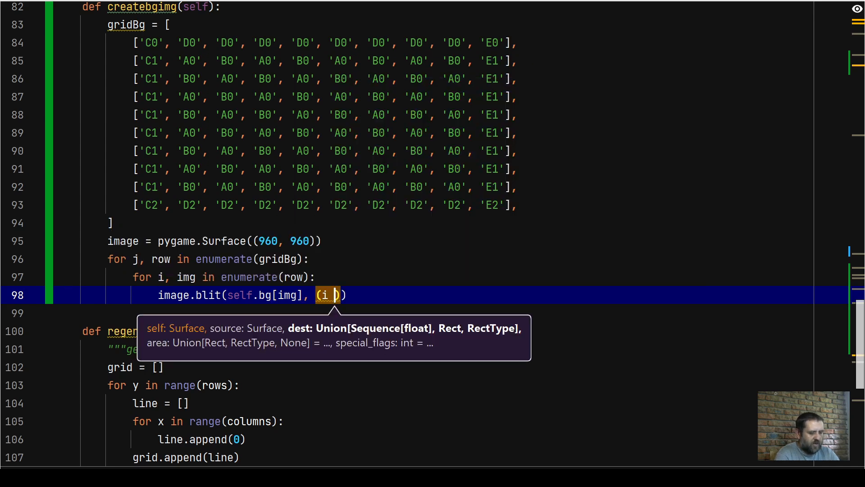
pyautogui.write(' * 80, j * ')
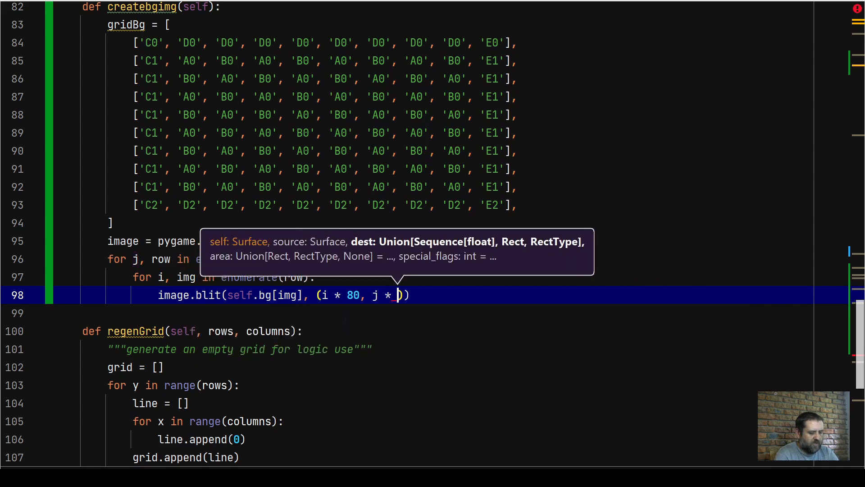
pyautogui.write('80')
pyautogui.press('Right')
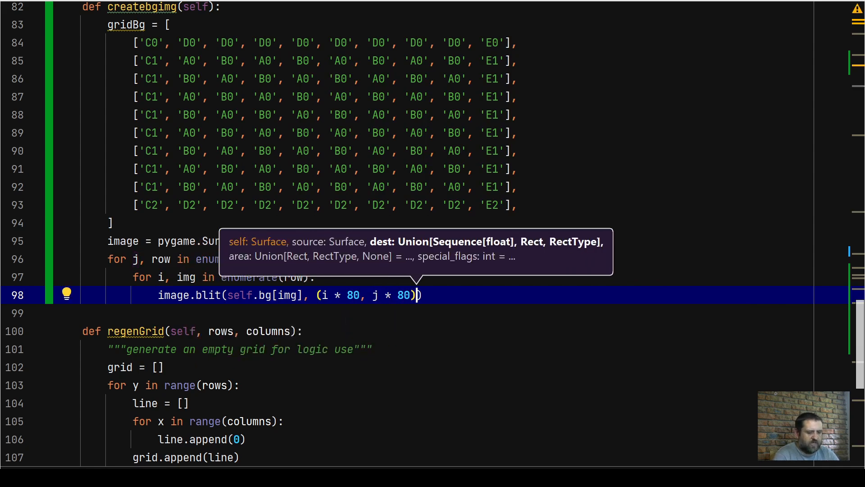
pyautogui.press('Right')
pyautogui.scroll(1, 264, 236)
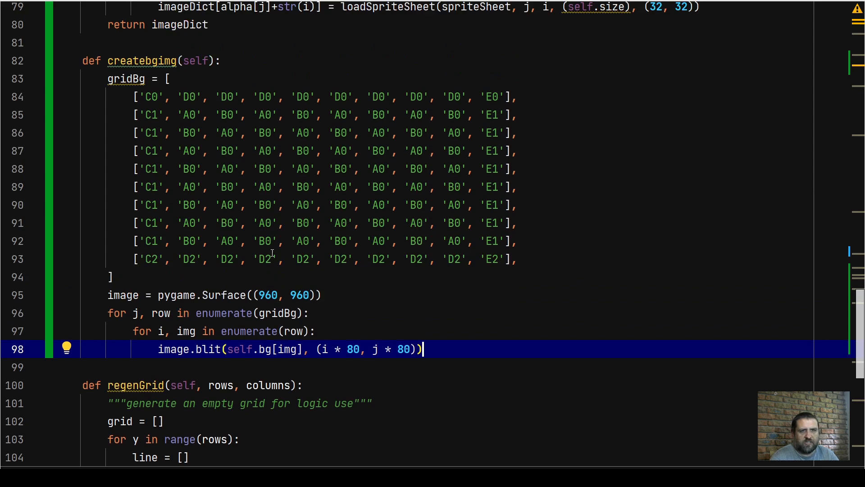
# - Replace both 80s in the blit offset with self.size[0] and self.size[1]
pyautogui.doubleClick(353, 349)
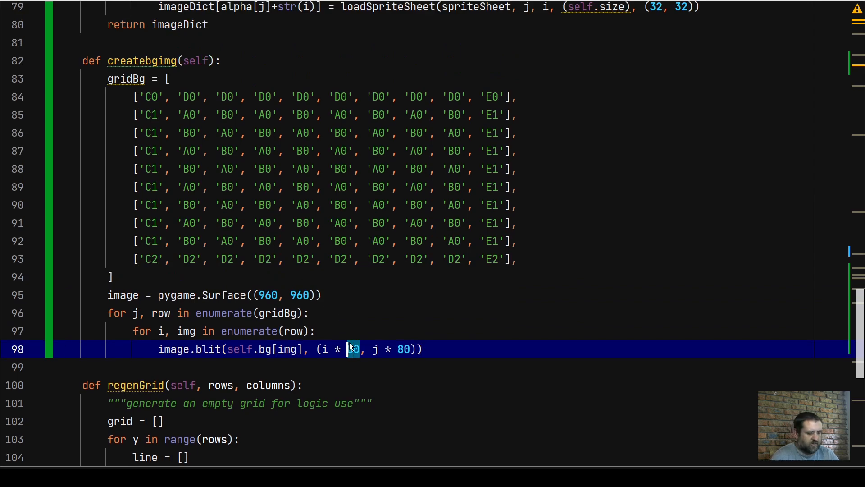
pyautogui.write('self.size')
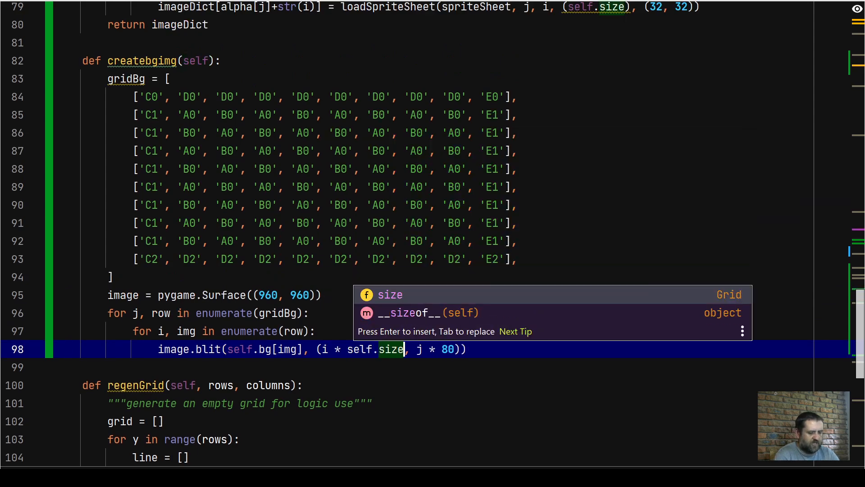
pyautogui.write('[0]')
pyautogui.press('Right')
pyautogui.press('Right')
pyautogui.press('Right')
pyautogui.press('Right')
pyautogui.press('Right')
pyautogui.hotkey('shift', 'Right')
pyautogui.hotkey('shift', 'Right')
pyautogui.write('self.size[1]')
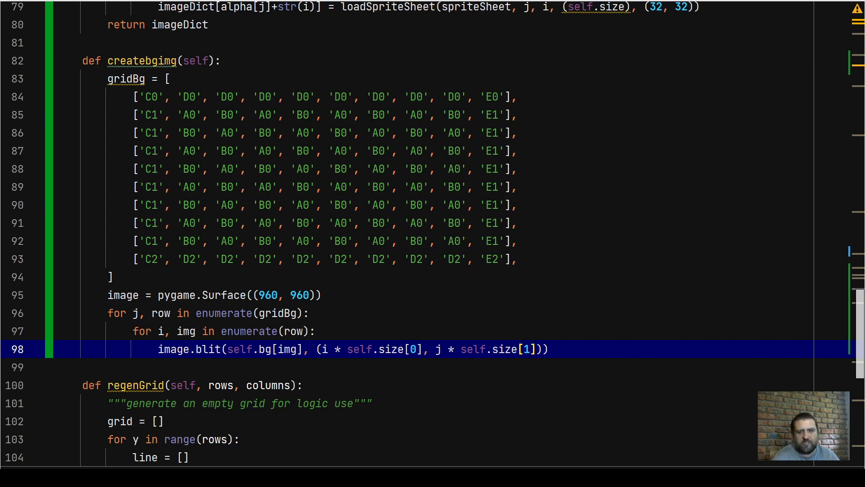
pyautogui.press('End')
# - Add 'return image' after the drawing loops to finish createbgimg
pyautogui.press('Return')
pyautogui.press('BackSpace')
pyautogui.press('BackSpace')
pyautogui.write('return ')
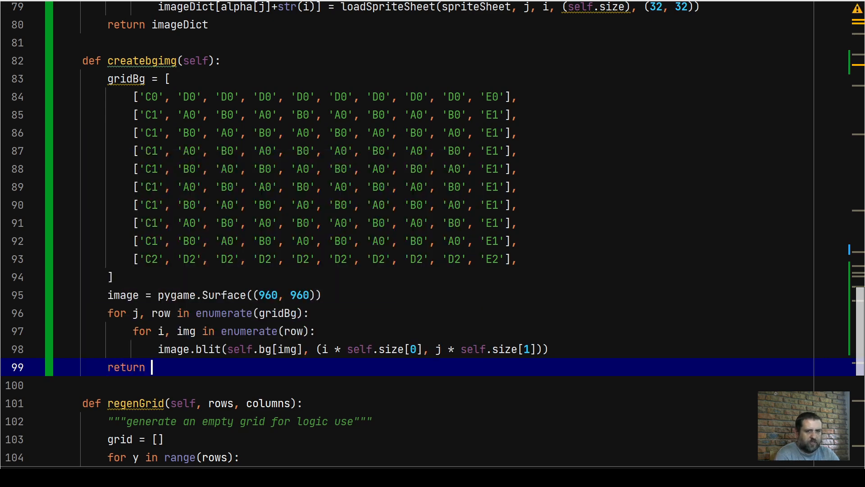
pyautogui.write('image')
pyautogui.press('Escape')
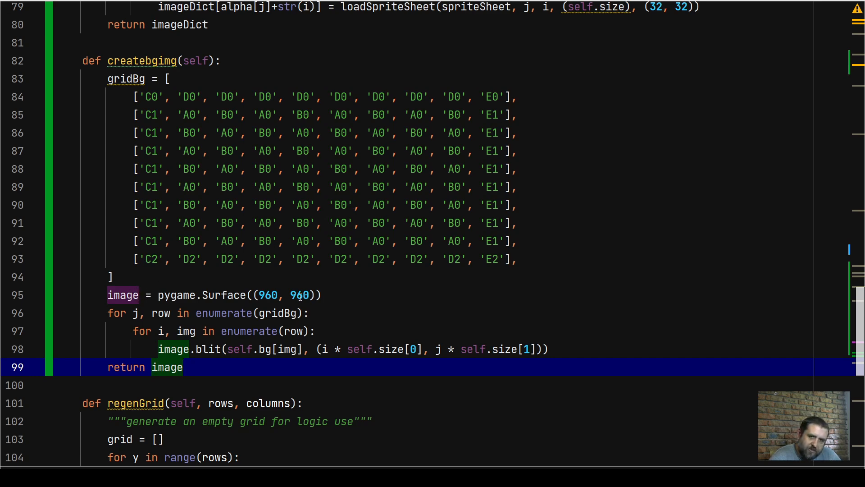
pyautogui.moveTo(323, 295)
pyautogui.mouseDown()
pyautogui.moveTo(106, 294)
pyautogui.moveTo(349, 348)
pyautogui.moveTo(551, 348)
pyautogui.mouseUp()
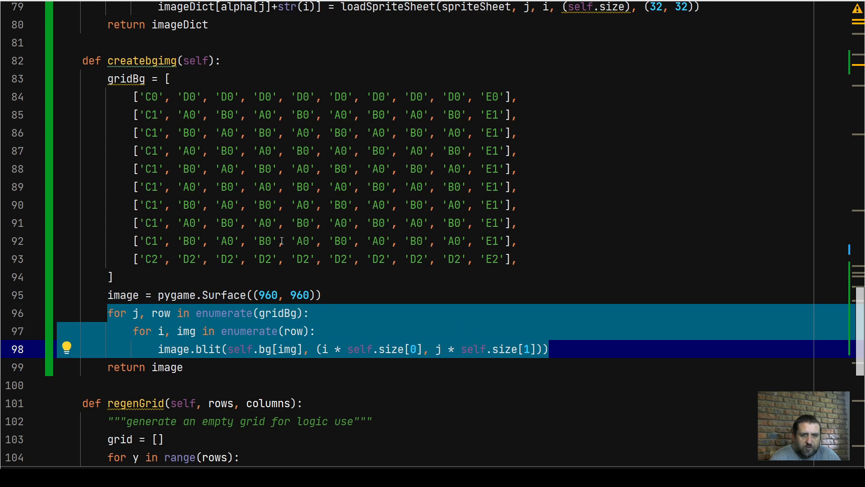
pyautogui.click(181, 368)
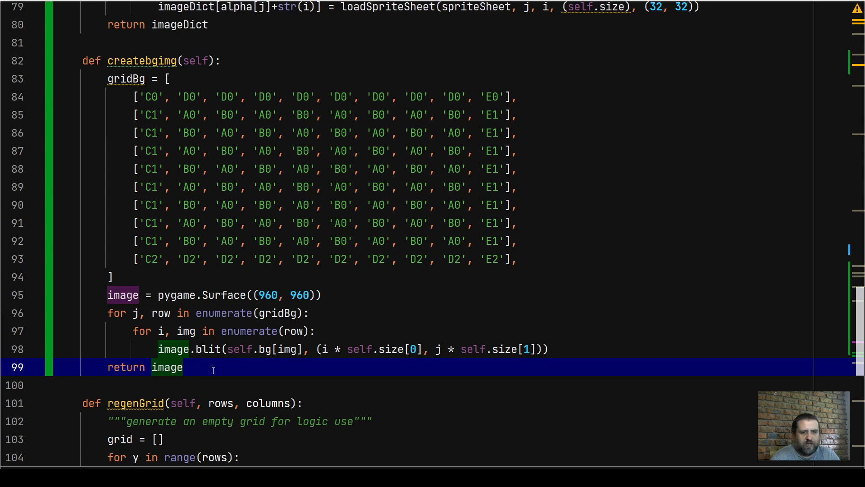
pyautogui.scroll(-5, 224, 349)
pyautogui.scroll(-5, 223, 349)
# - Add drawGrid(self, window) whose body is window.blit(self.gridBg, (0, 0))
pyautogui.click(194, 296)
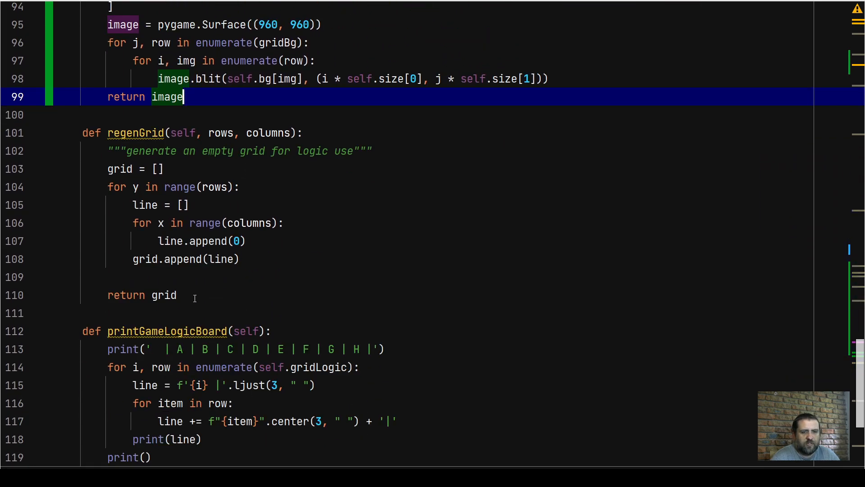
pyautogui.press('Return')
pyautogui.press('Return')
pyautogui.write('def drawGrid')
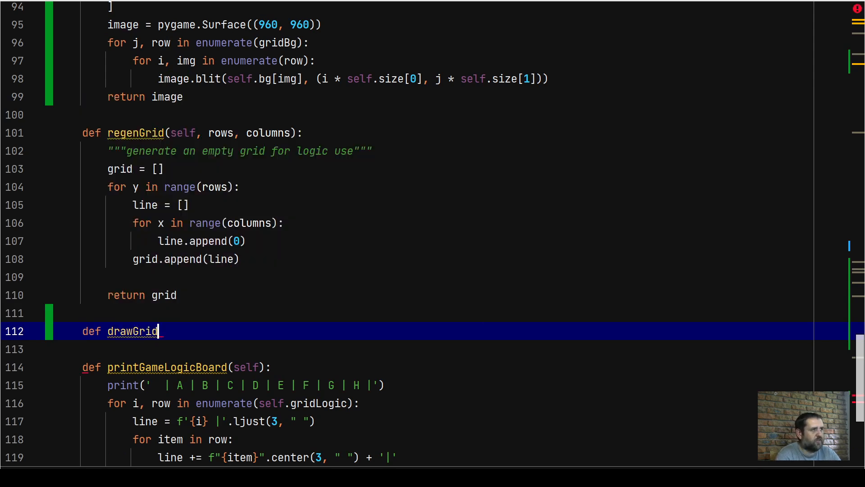
pyautogui.write('(self, window):')
pyautogui.press('End')
pyautogui.press('Return')
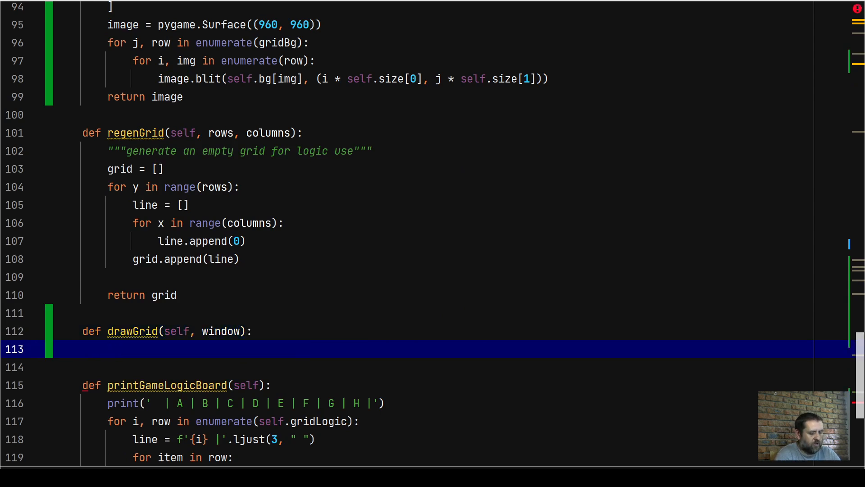
pyautogui.write('wind')
pyautogui.press('Tab')
pyautogui.write('.blit(self')
pyautogui.press('Escape')
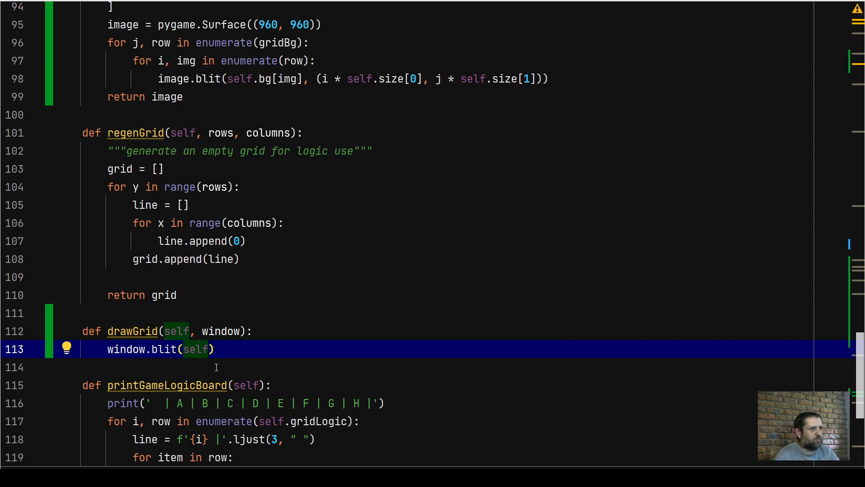
pyautogui.write('.gridBg, (0, 00')
pyautogui.press('BackSpace')
pyautogui.write('))')
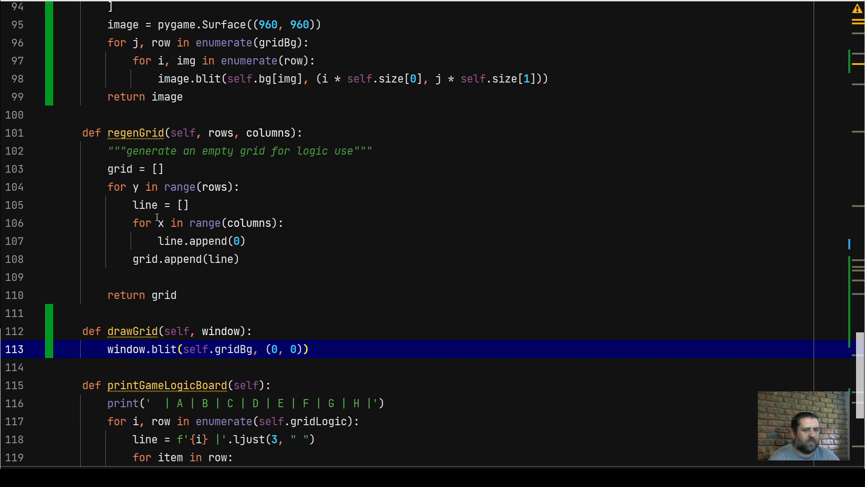
pyautogui.scroll(5, 170, 218)
pyautogui.scroll(5, 171, 218)
pyautogui.scroll(4, 183, 218)
pyautogui.scroll(3, 192, 218)
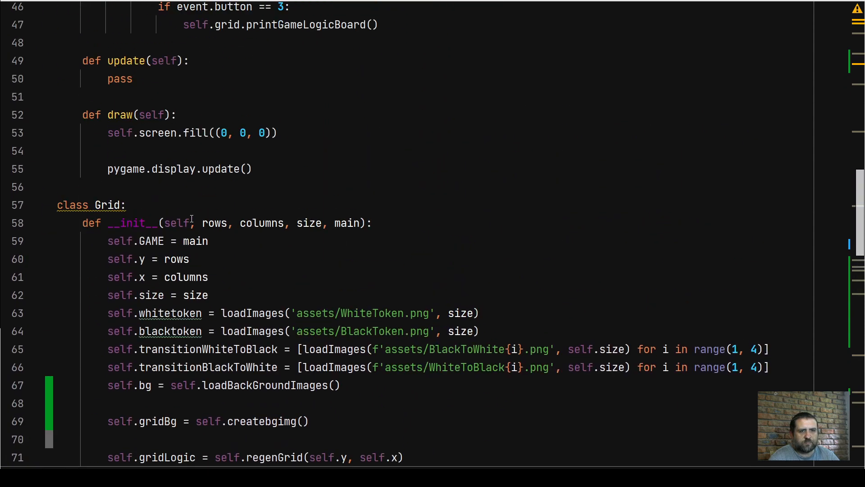
pyautogui.scroll(1, 192, 218)
# - Call self.grid.drawGrid(self.screen) in draw() and run main.py to show the board
pyautogui.click(211, 202)
pyautogui.write('self.')
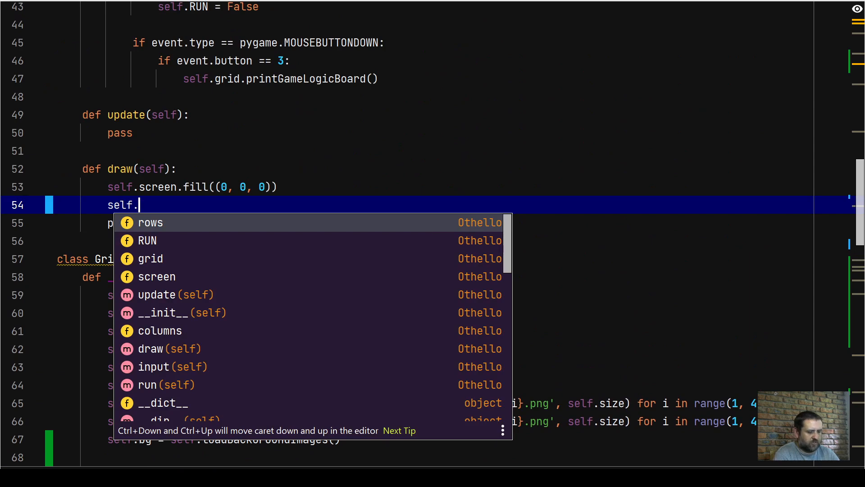
pyautogui.write('grid.')
pyautogui.press('Tab')
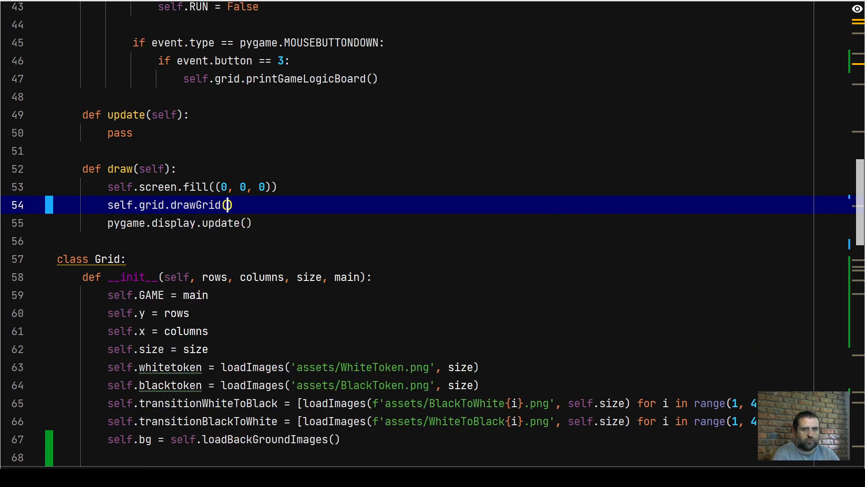
pyautogui.write('self.')
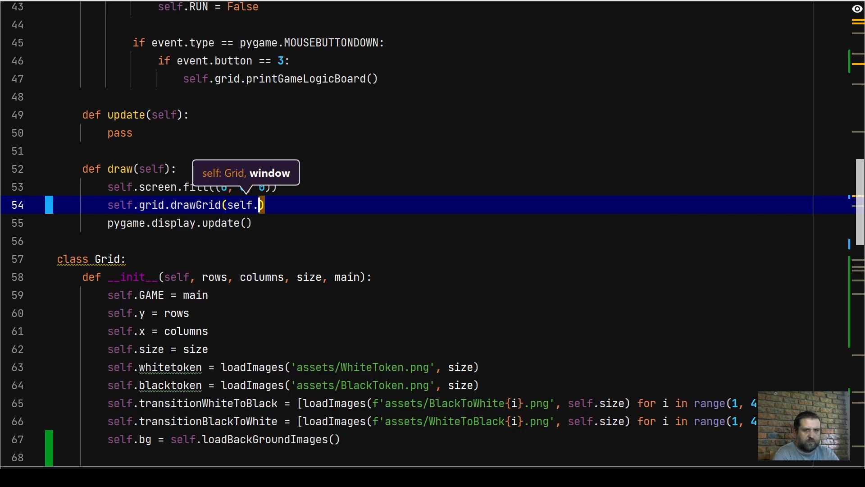
pyautogui.write('scr')
pyautogui.press('Tab')
pyautogui.press('End')
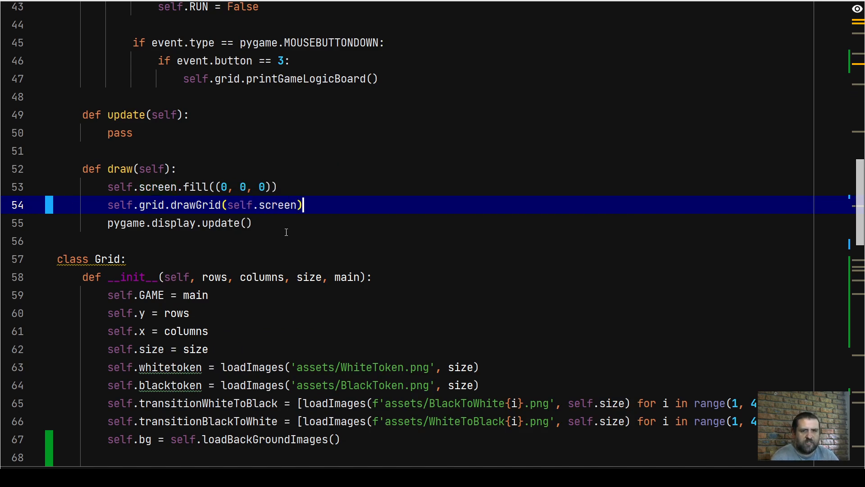
pyautogui.hotkey('shift', 'F10')
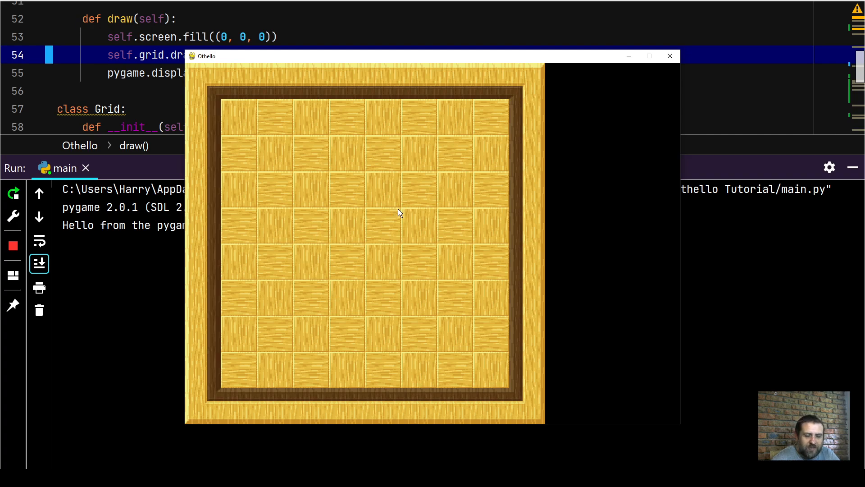
# - Close the Othello window, exit Presentation Mode and show the Project tree
pyautogui.click(669, 56)
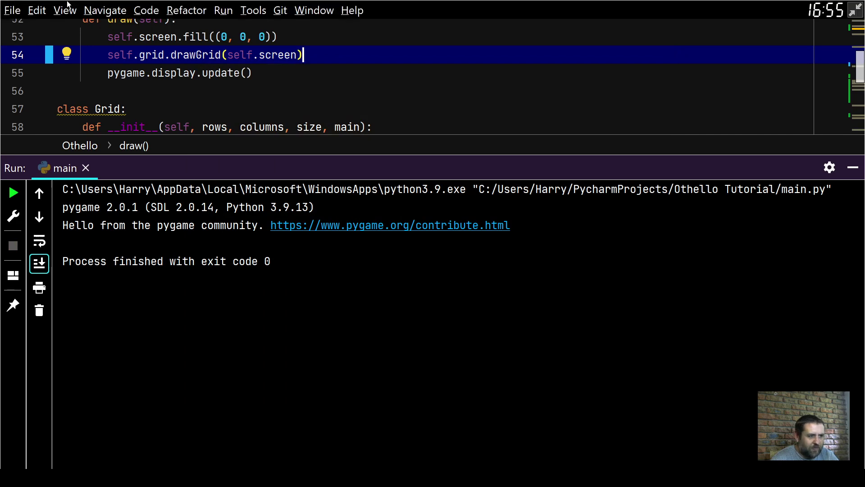
pyautogui.moveTo(101, 3)
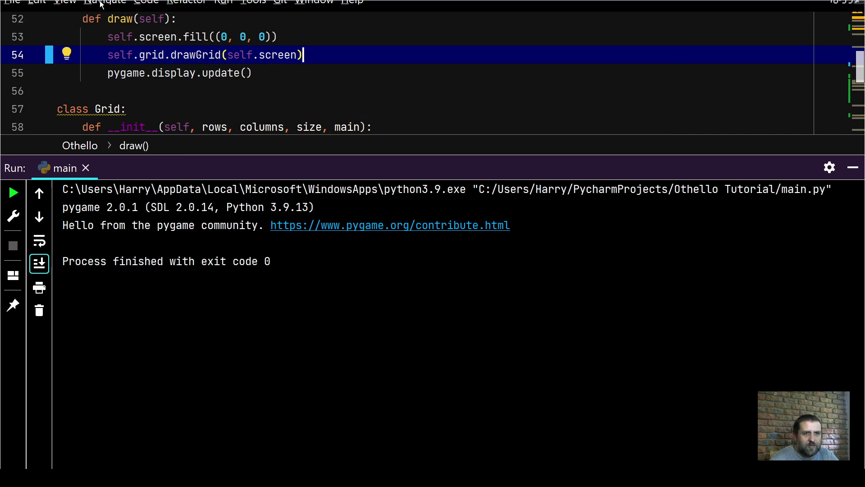
pyautogui.click(66, 11)
pyautogui.moveTo(99, 49)
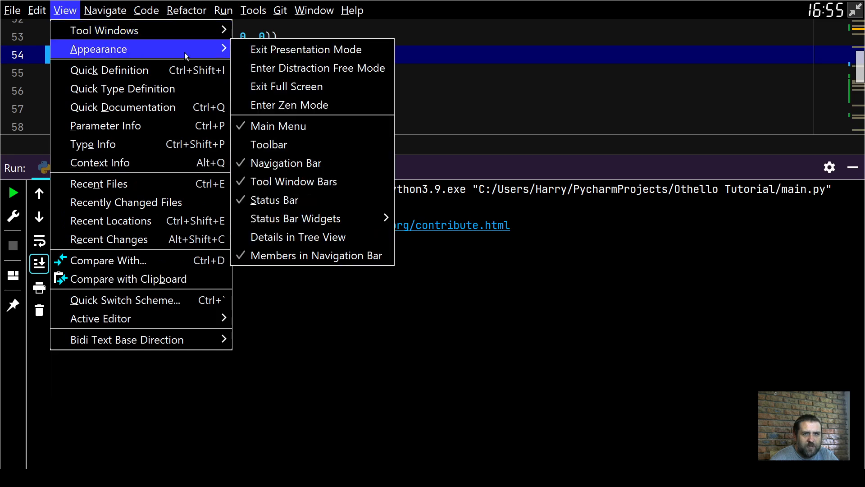
pyautogui.click(298, 52)
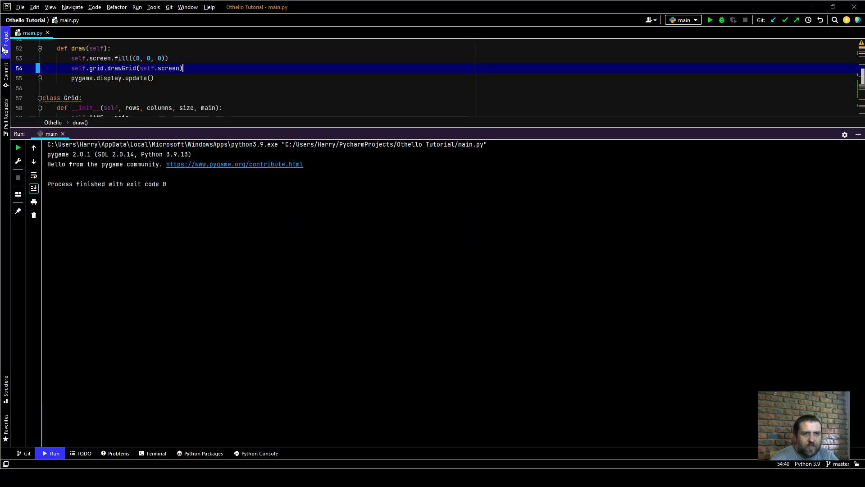
pyautogui.click(6, 47)
# - Open wood.png from the assets folder and hide the Run panel
pyautogui.click(20, 53)
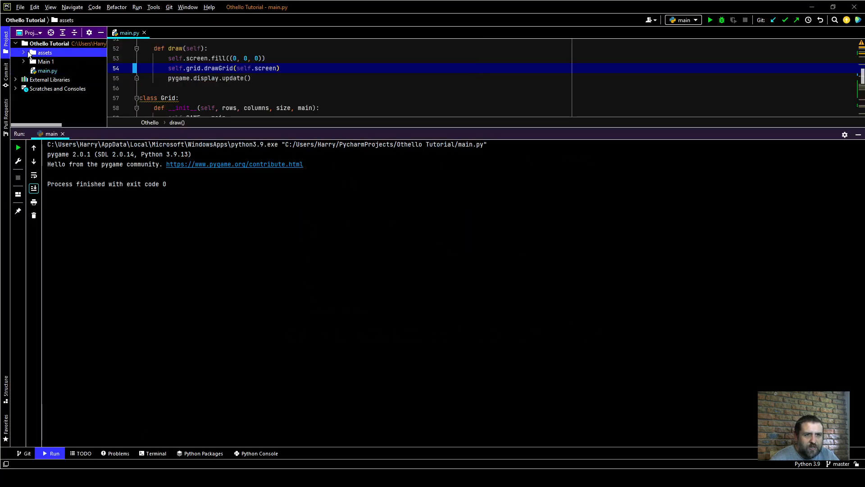
pyautogui.scroll(-2, 81, 81)
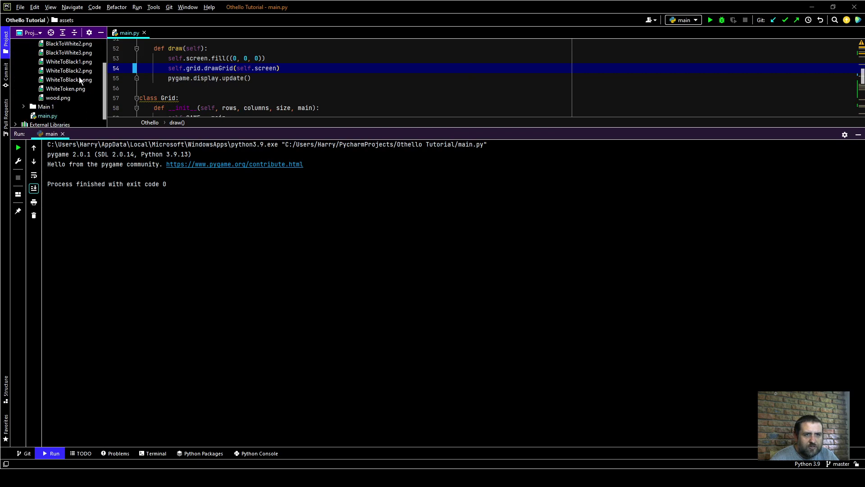
pyautogui.doubleClick(59, 98)
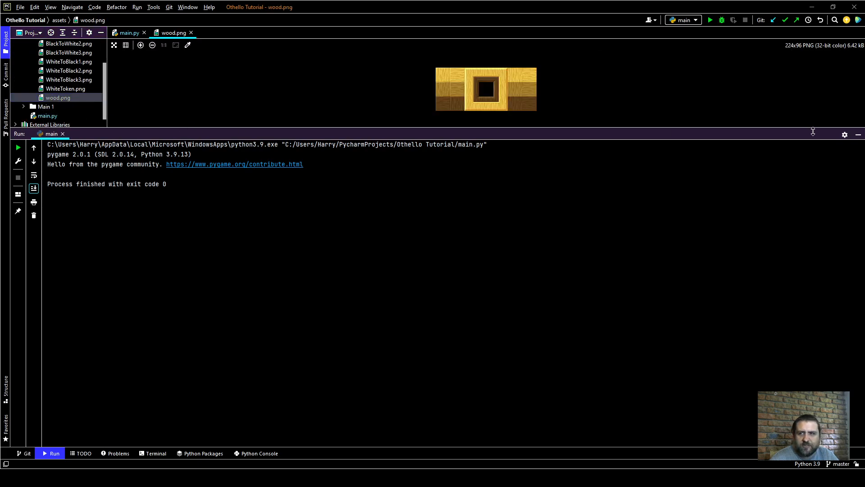
pyautogui.click(859, 134)
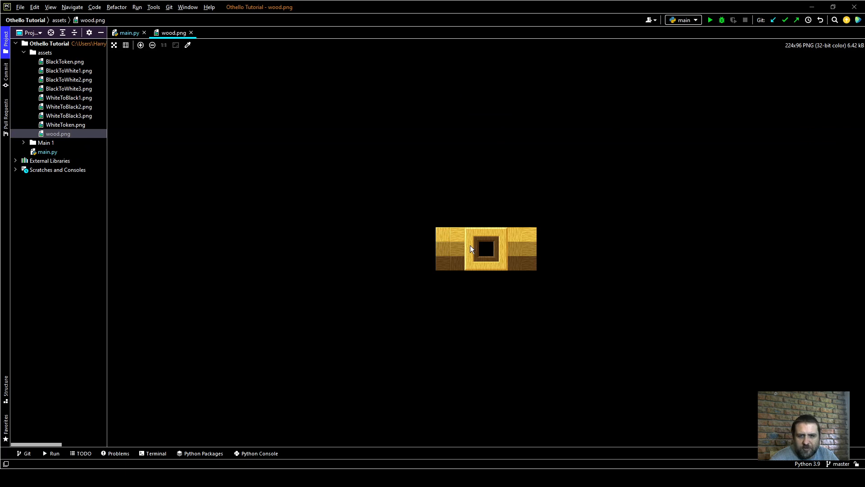
pyautogui.scroll(1, 485, 255)
pyautogui.scroll(1, 485, 255)
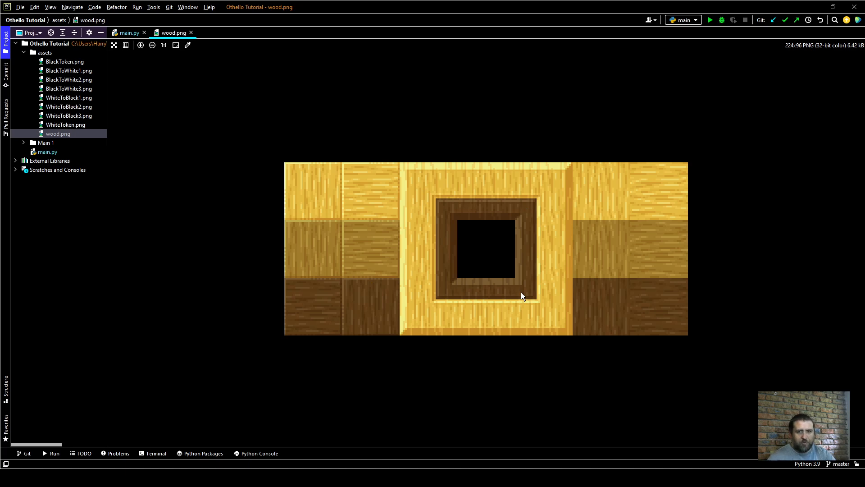
# - Close the wood.png tab to return to main.py
pyautogui.click(191, 32)
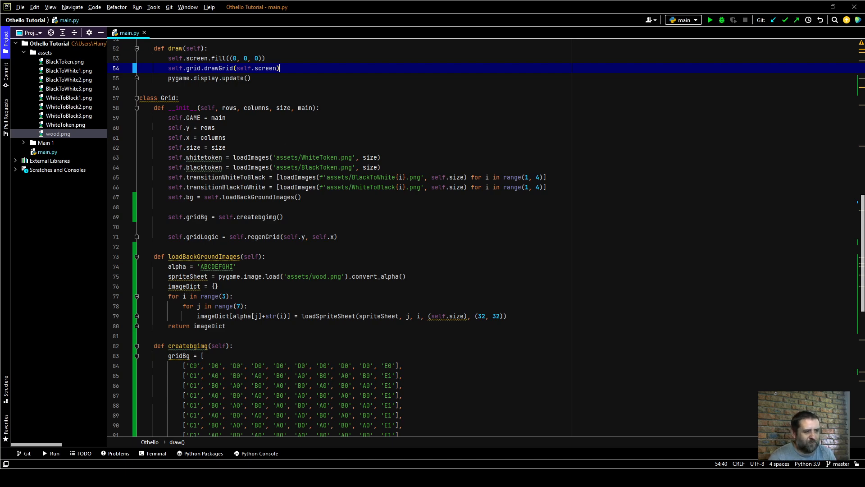
pyautogui.hotkey('alt', 'Tab')
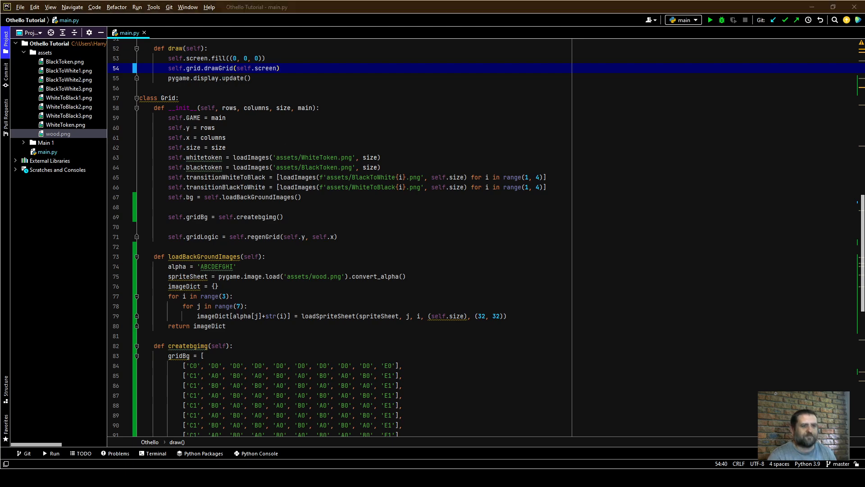